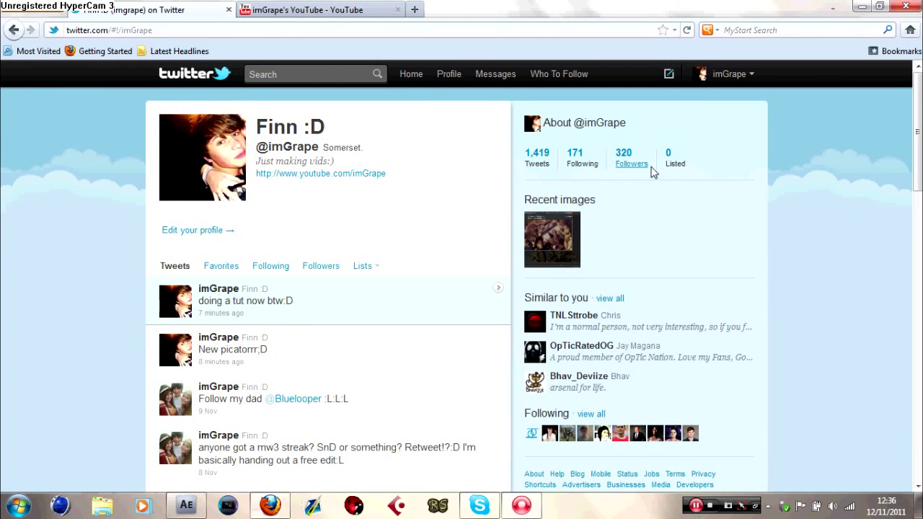
Step: Close the YouTube tab so only the Twitter profile page remains
left_click_drag(644, 179, 622, 157)
left_click(620, 144)
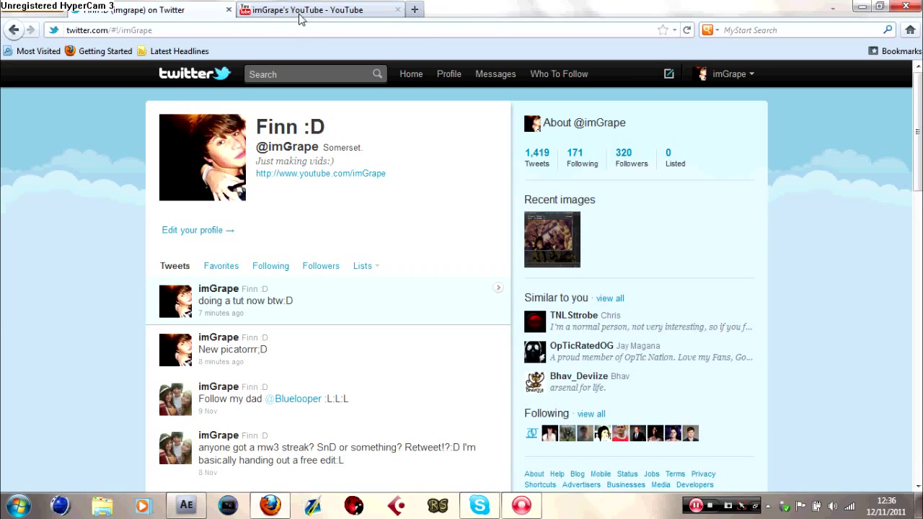
left_click(399, 11)
left_click(290, 74)
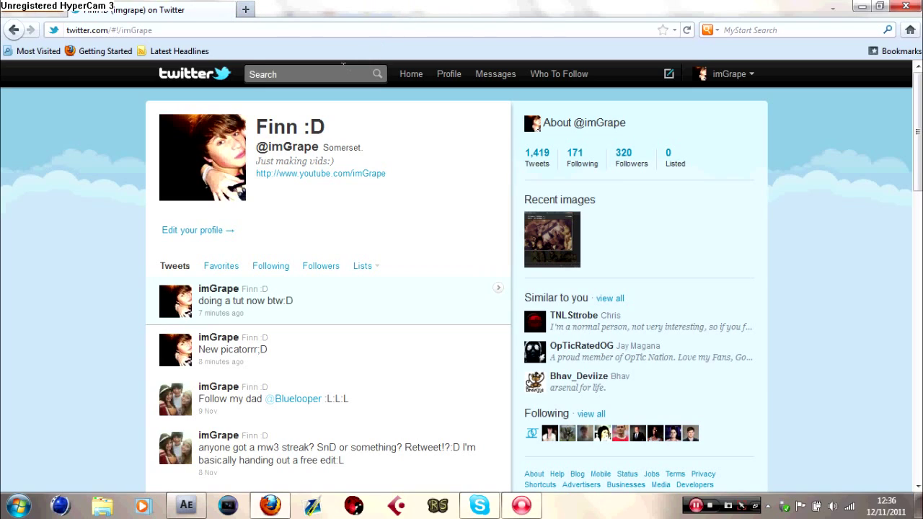
left_click(90, 167)
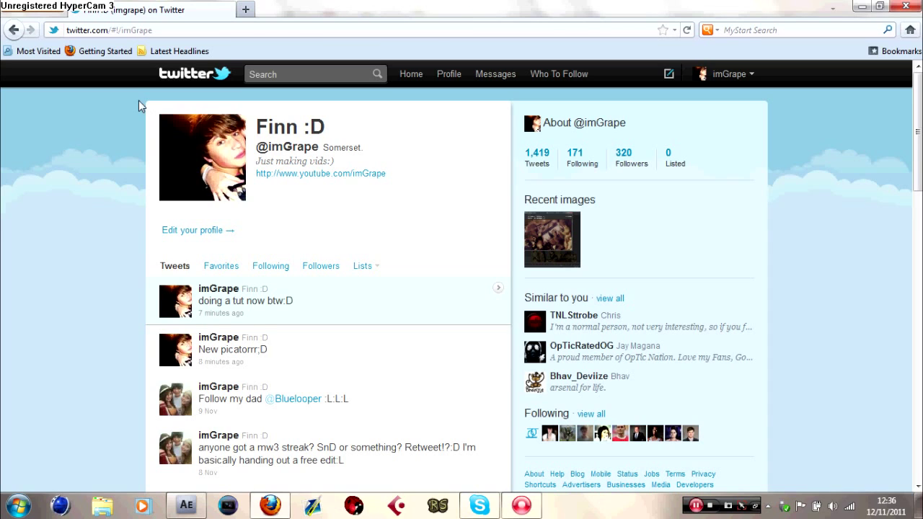
Step: Highlight the profile's name, bio, link and follower counts, then switch to After Effects
left_click_drag(138, 105, 651, 241)
left_click(658, 241)
left_click_drag(427, 197, 257, 122)
left_click(373, 128)
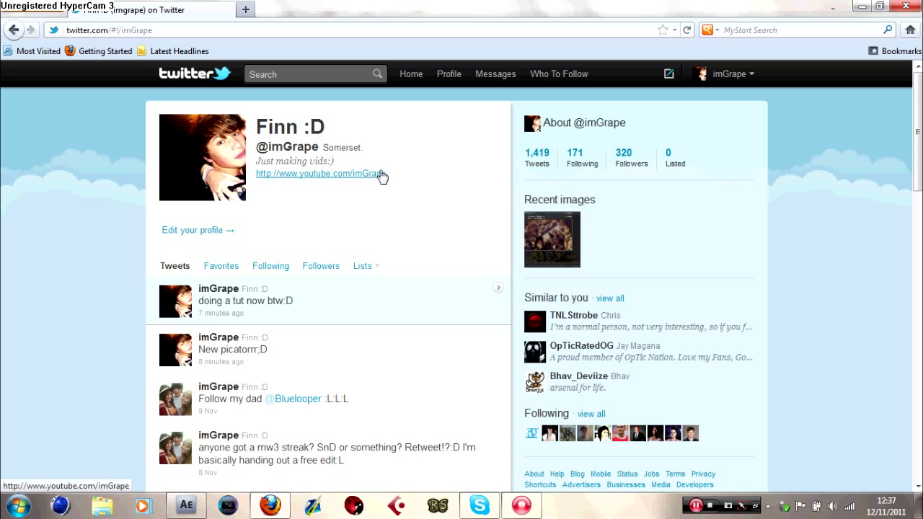
left_click_drag(392, 178, 261, 130)
left_click(411, 139)
left_click_drag(768, 195, 533, 128)
left_click(444, 157)
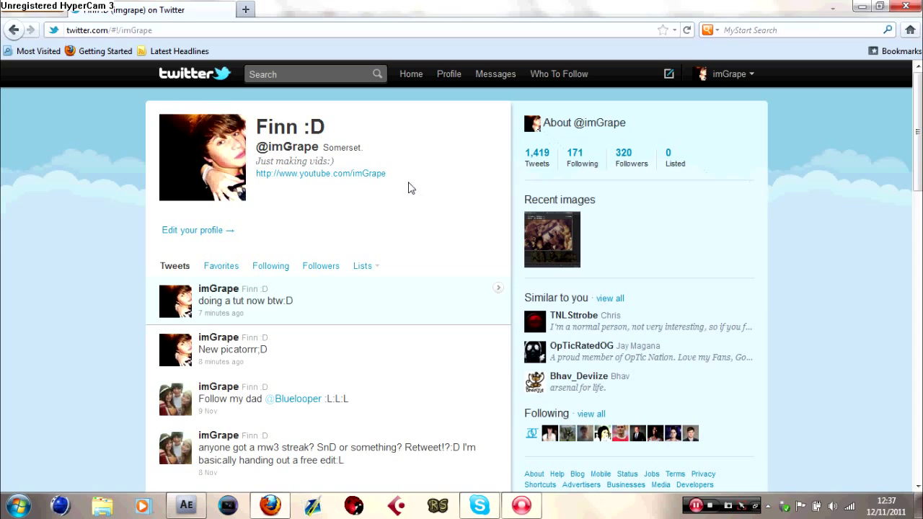
left_click_drag(408, 187, 261, 126)
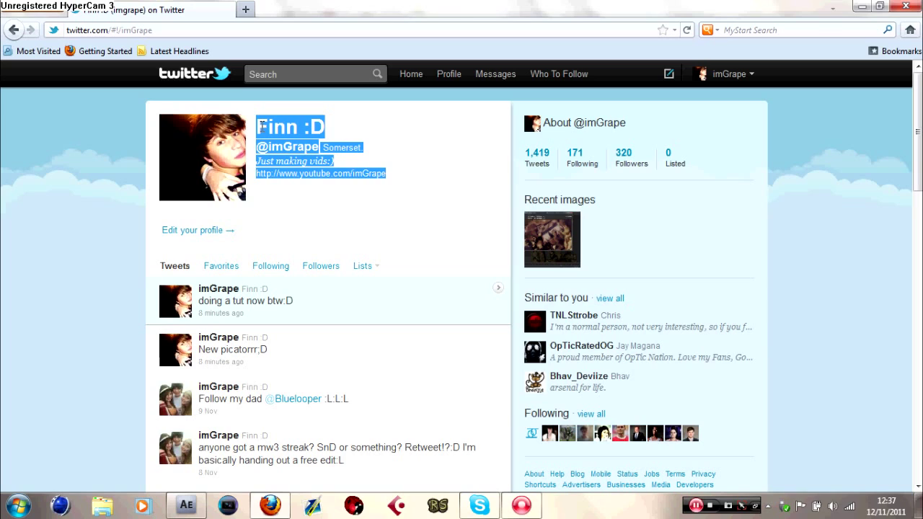
left_click(360, 211)
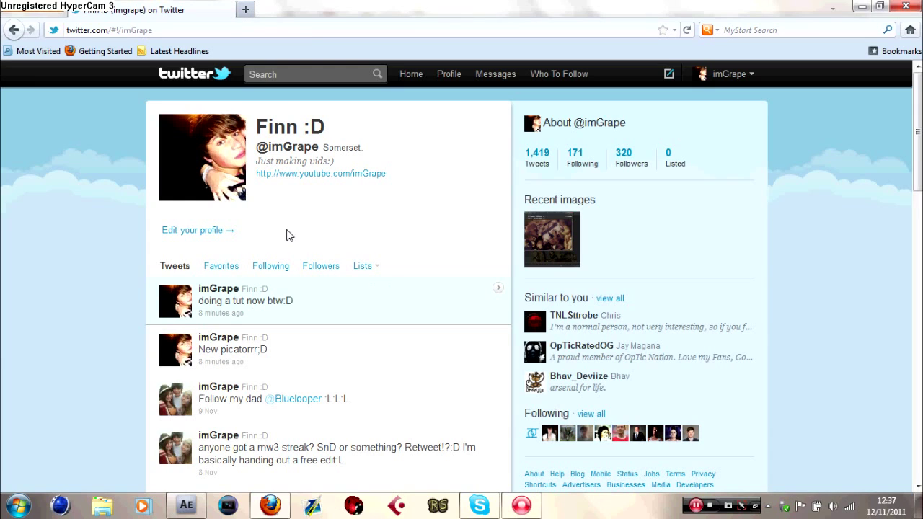
left_click(186, 504)
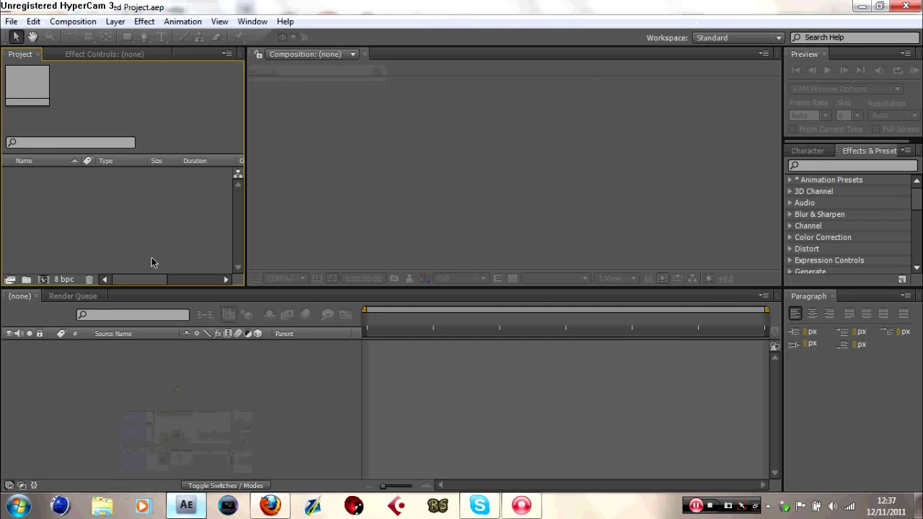
Step: Import the footage file New Favela Spawn Shot.mp4 into the project
left_click(11, 21)
left_click(10, 23)
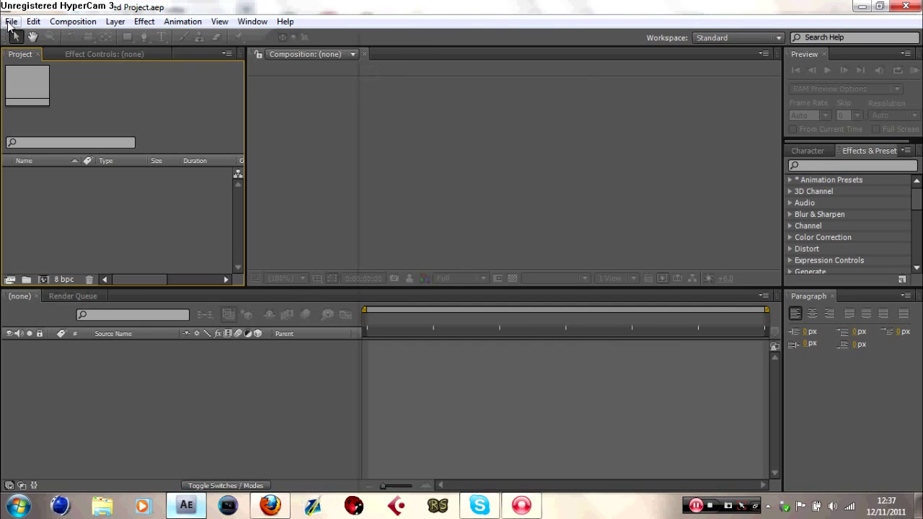
left_click(11, 22)
mouse_move(144, 212)
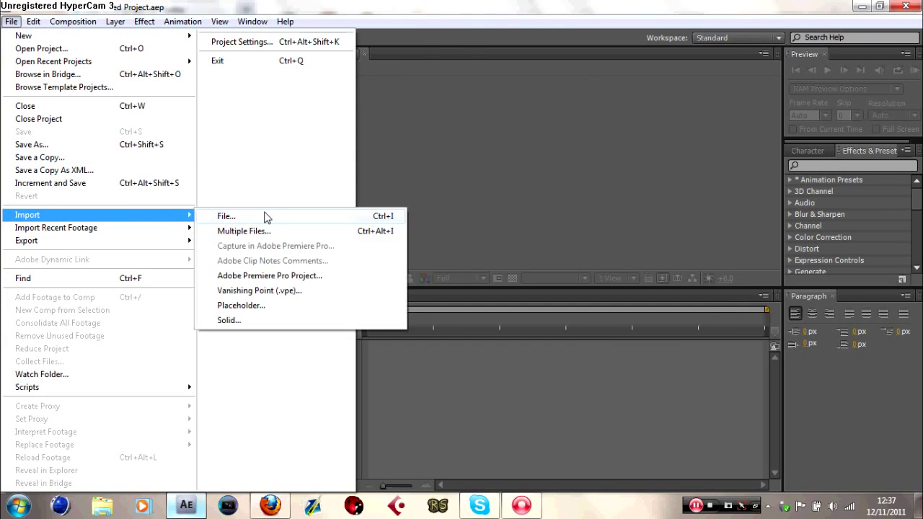
left_click(263, 214)
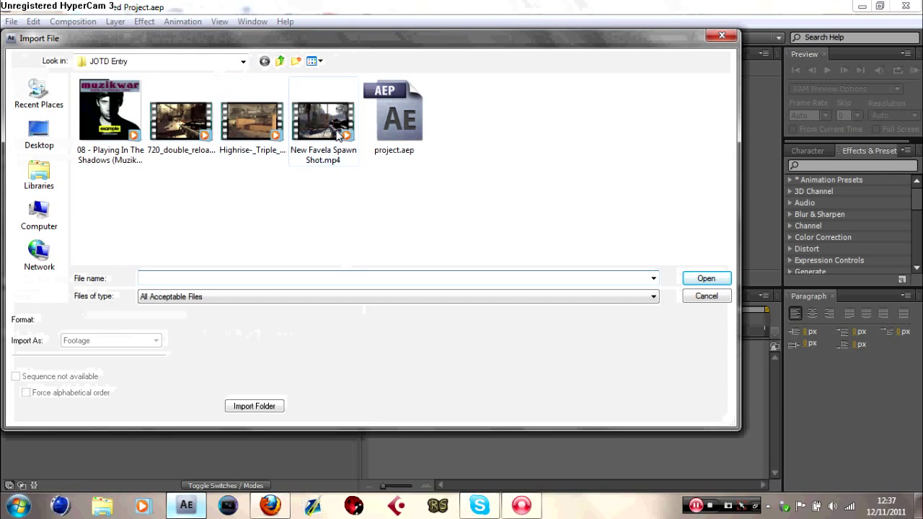
double_click(317, 126)
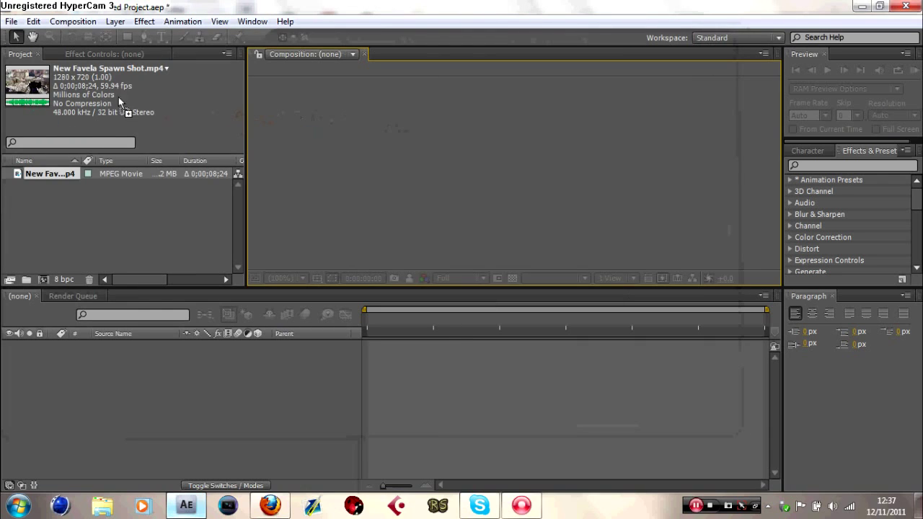
Step: Build a New Favela Spawn Shot composition from the clip and add an adjustment layer above it
left_click_drag(45, 176, 636, 183)
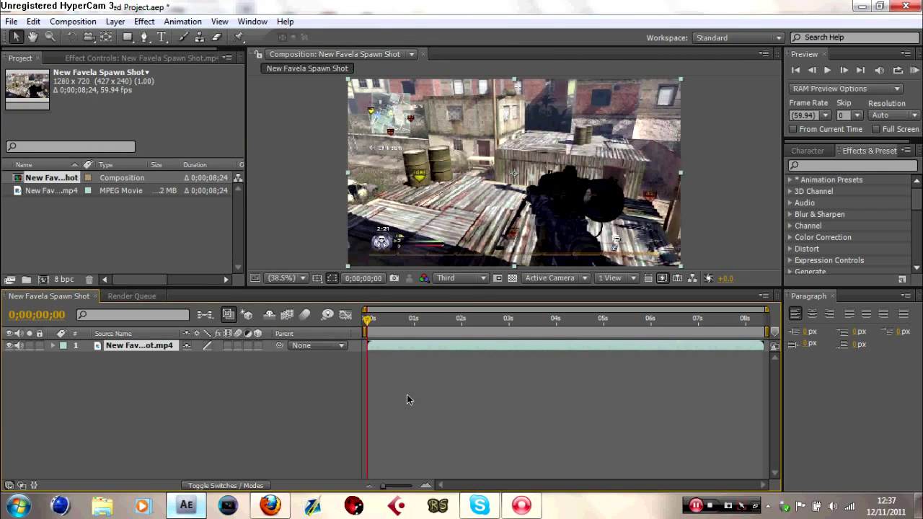
right_click(407, 399)
mouse_move(504, 359)
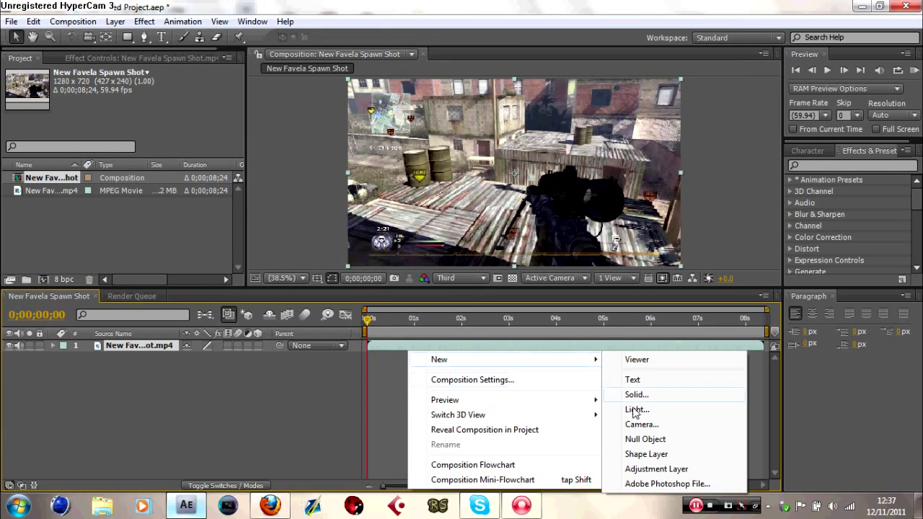
left_click(657, 469)
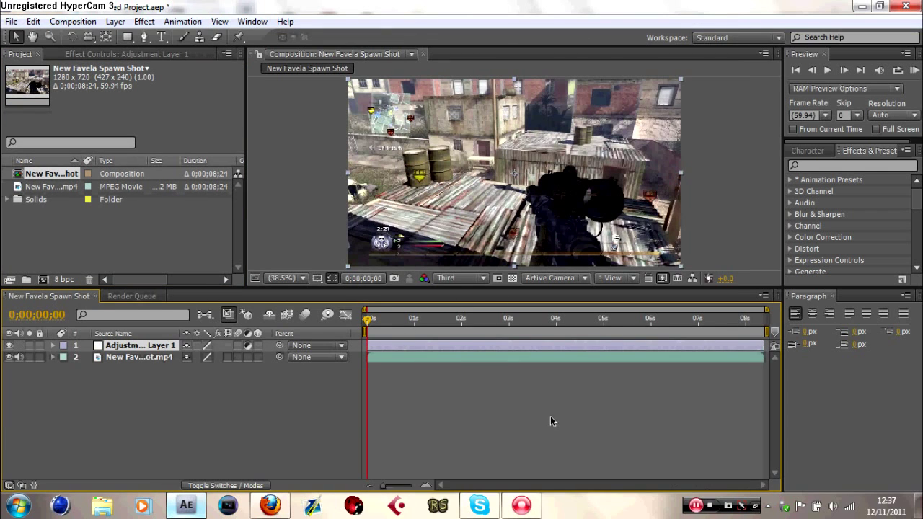
left_click(832, 164)
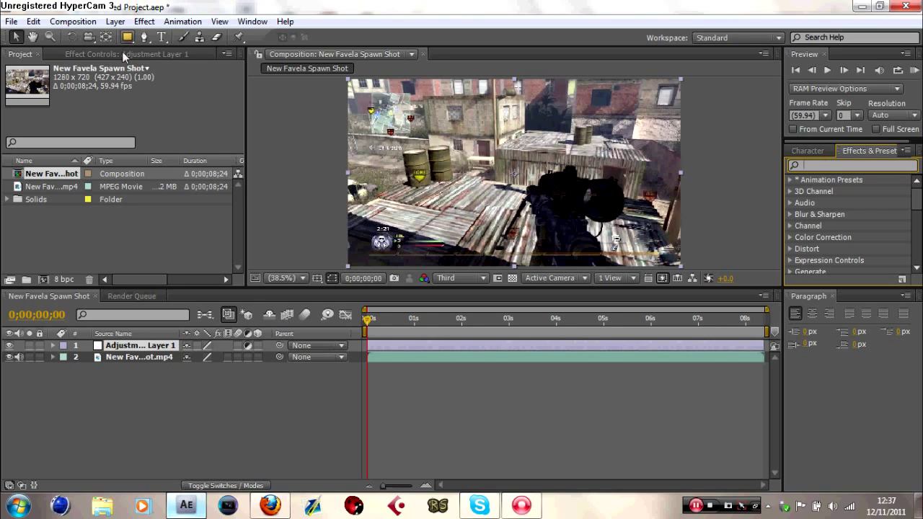
Step: Apply the brightlightwee.ffx animation preset to the adjustment layer
left_click(483, 356)
left_click(472, 345)
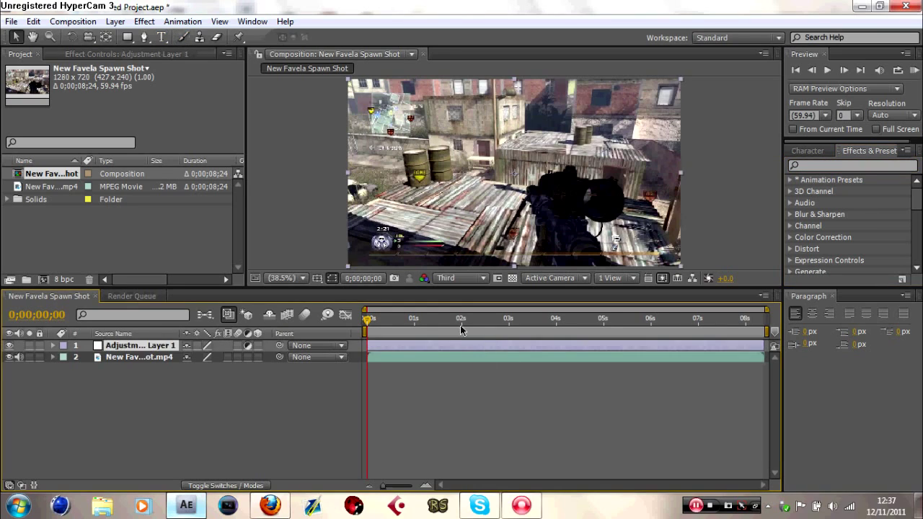
left_click(183, 21)
left_click(202, 51)
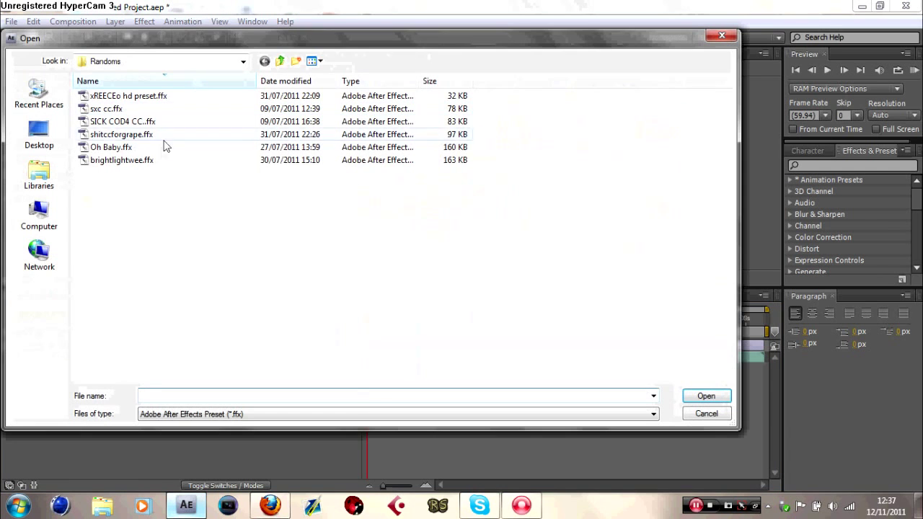
left_click(144, 160)
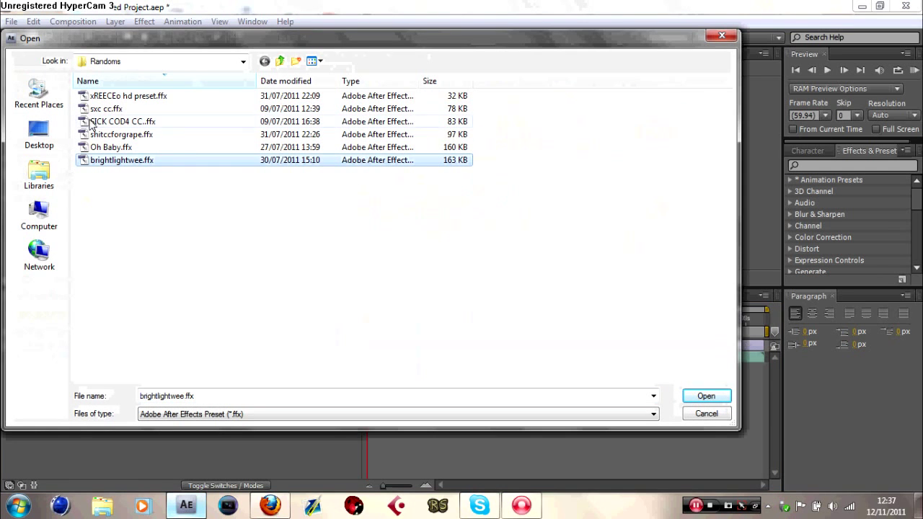
double_click(148, 161)
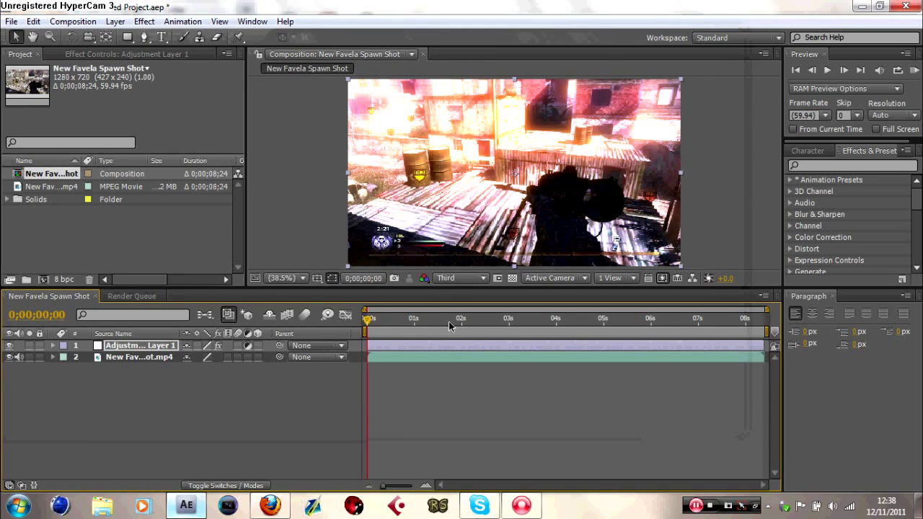
Step: Set Adjustment Layer 1's Opacity to 75%
left_click(158, 347)
key("t")
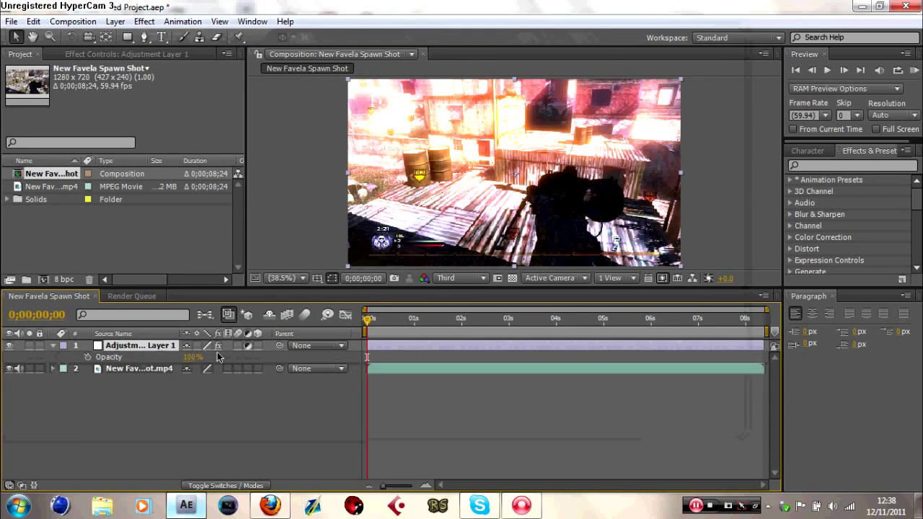
left_click(192, 357)
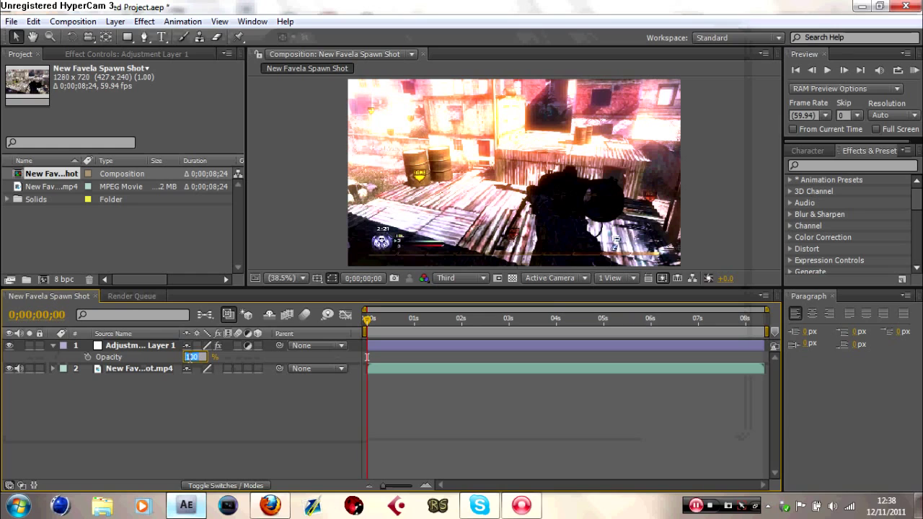
type("75")
key("Return")
Step: Preview the look at several times up to 0;00;04;09, toggling the adjustment layer on and off to compare
left_click(447, 323)
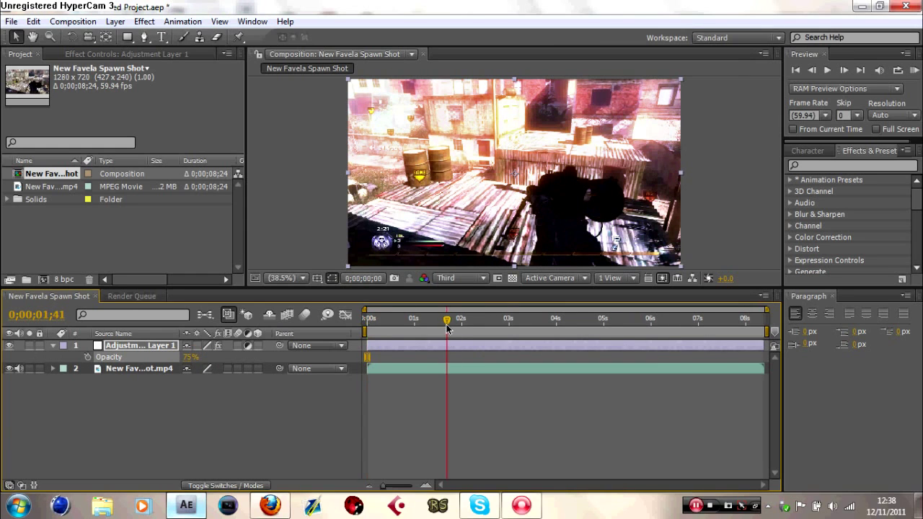
left_click(464, 322)
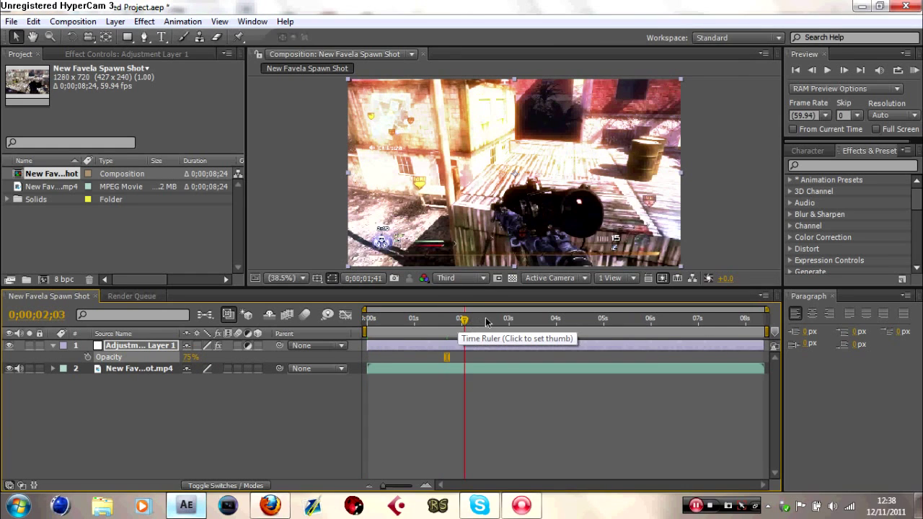
left_click(490, 321)
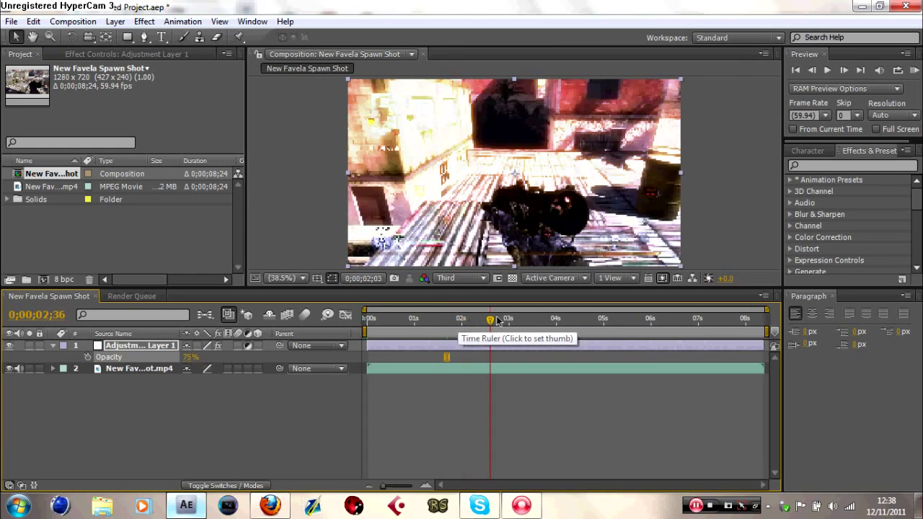
left_click(563, 320)
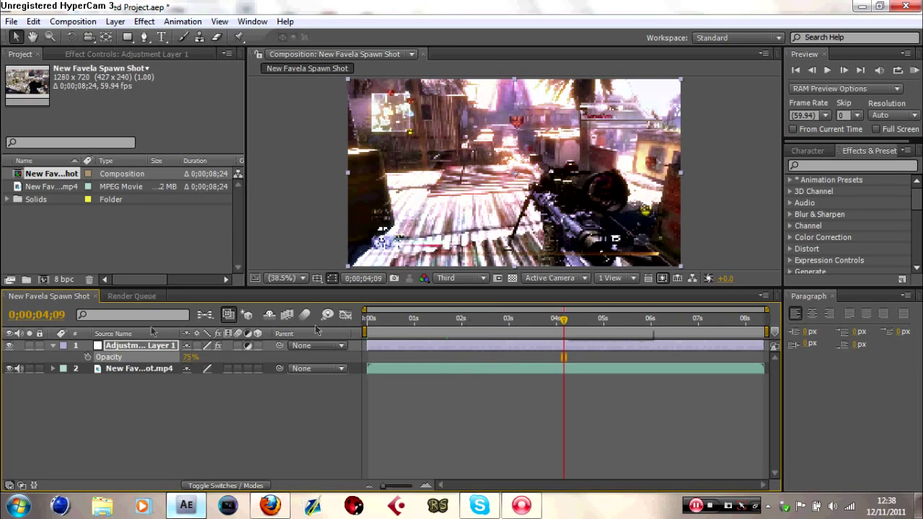
left_click(10, 347)
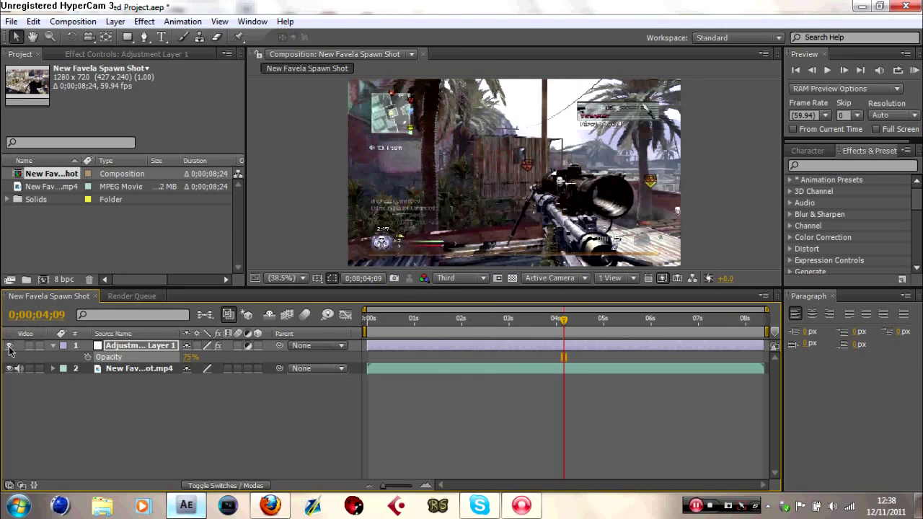
left_click(10, 347)
left_click(9, 347)
left_click(9, 347)
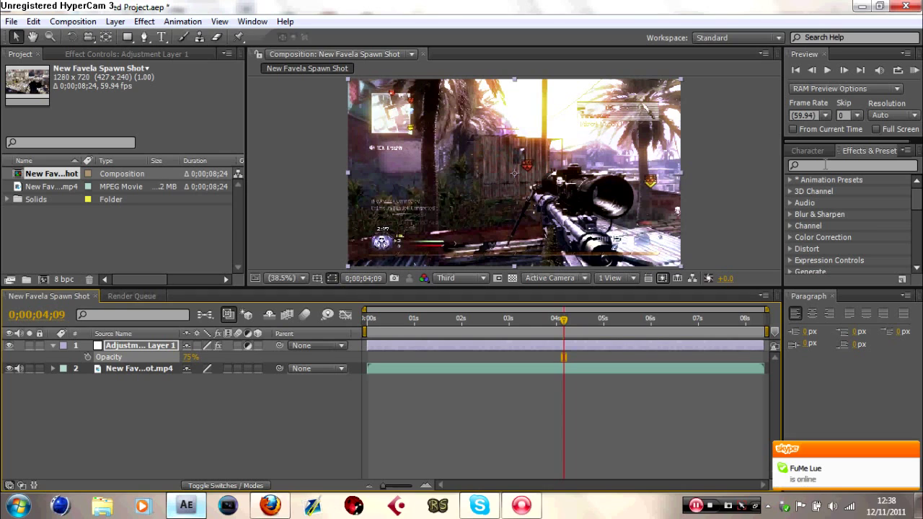
left_click(825, 165)
Step: Add RSMB 3.x to the adjustment layer with a Blur Amount of 1.00
type("rsm")
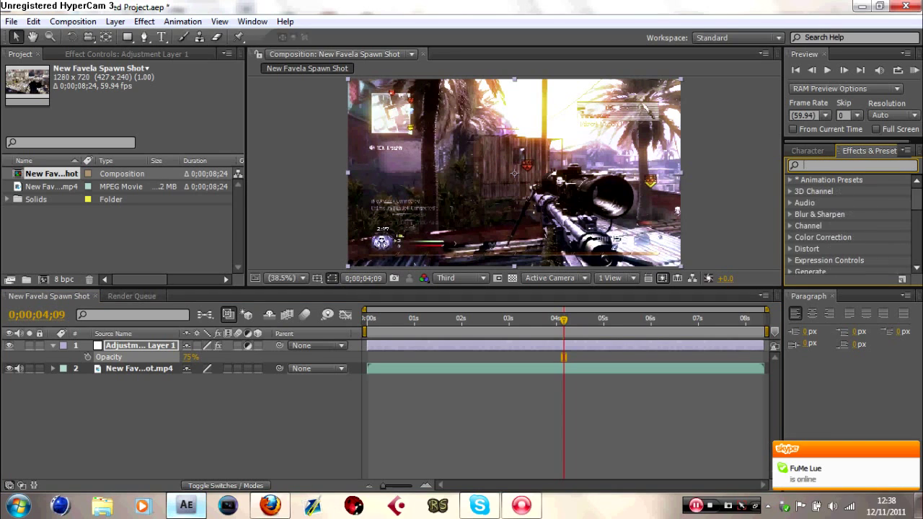
left_click_drag(836, 191, 422, 343)
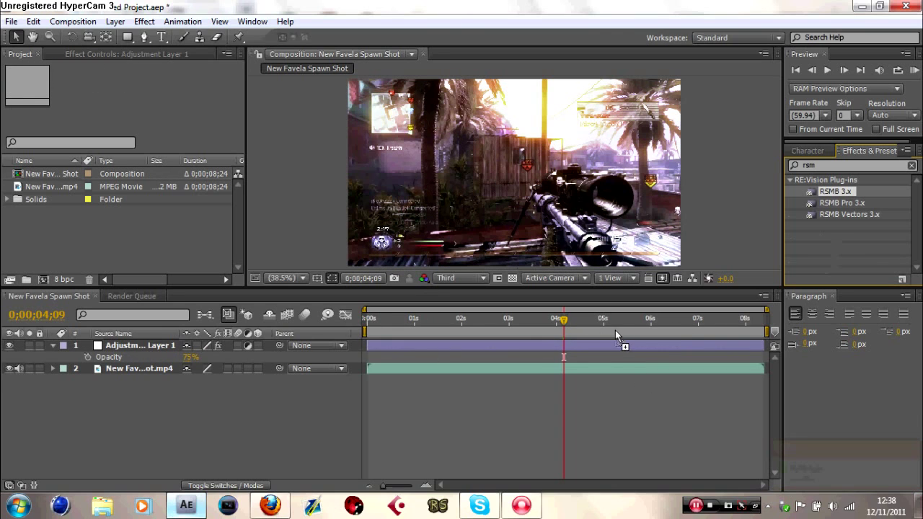
left_click_drag(615, 333, 612, 354)
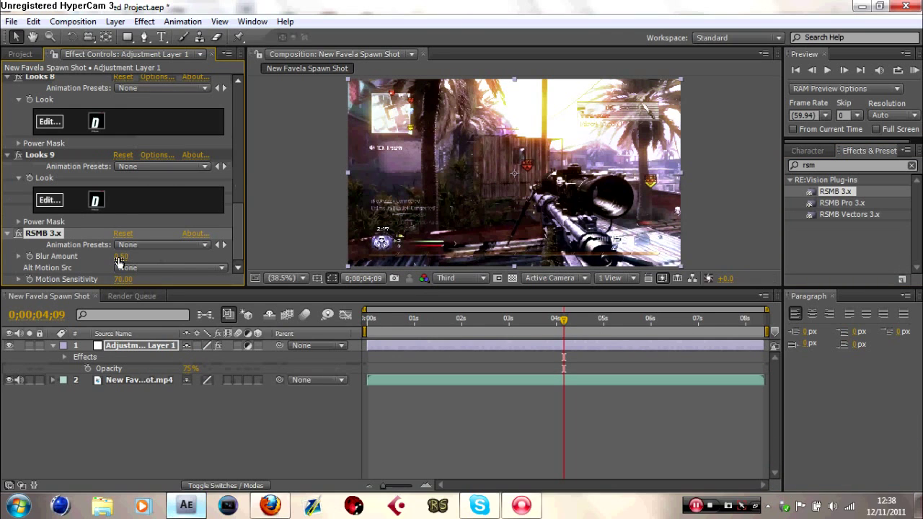
left_click(120, 257)
type("1")
key("Return")
Step: Adjust RSMB's Motion Sensitivity and clear the rsm effects search
left_click(120, 280)
type("10")
key("Return")
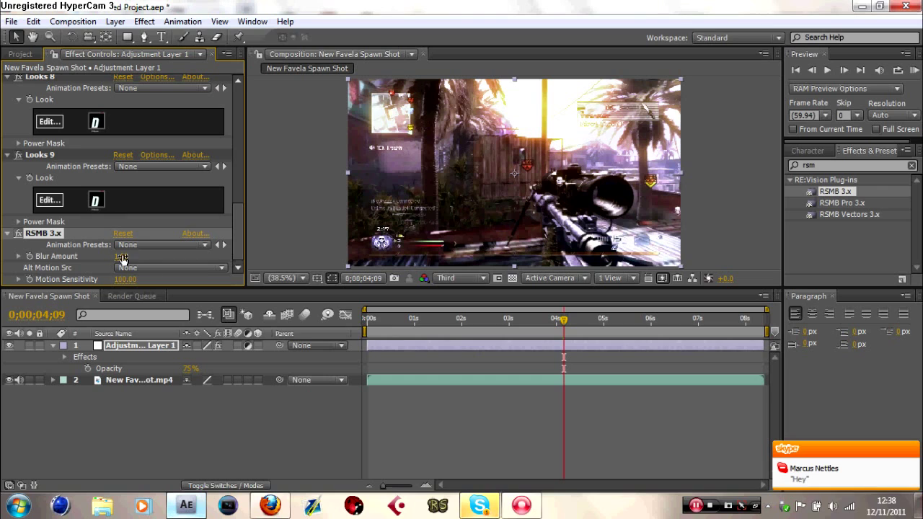
left_click(154, 349)
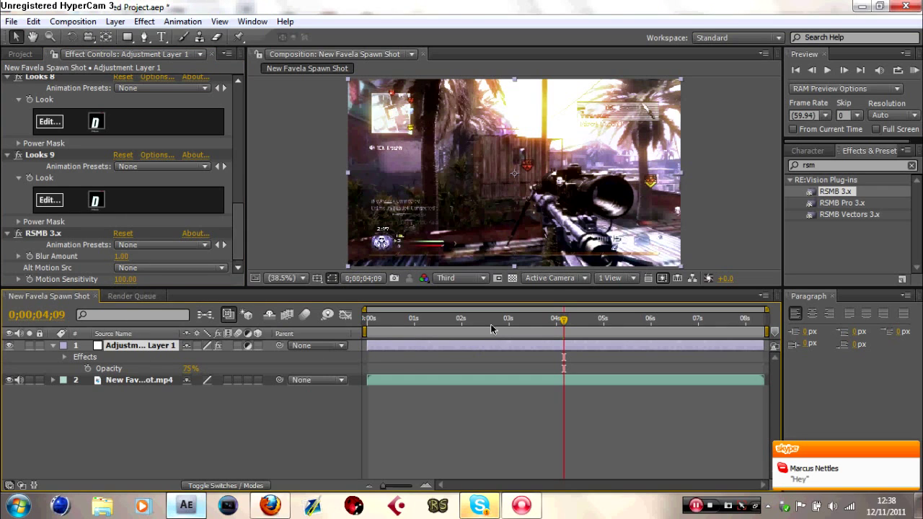
key("ctrl+5")
key("BackSpace")
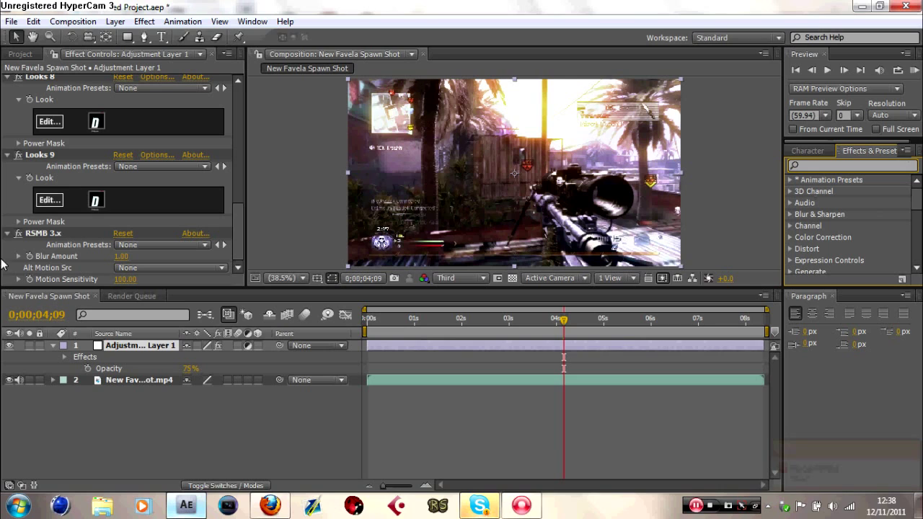
Step: Scroll the Effect Controls up and select the adjustment layer's Curves effect
left_click(56, 236)
scroll(181, 230, "up", 10)
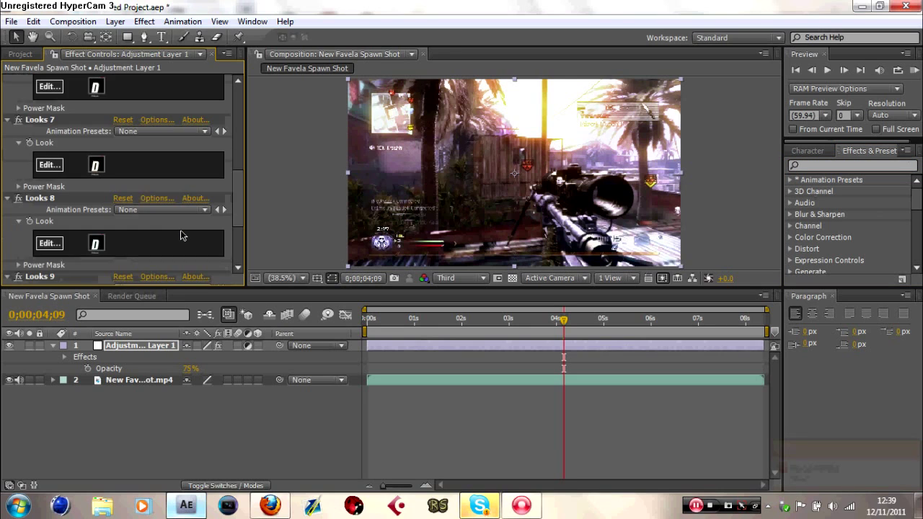
left_click(42, 81)
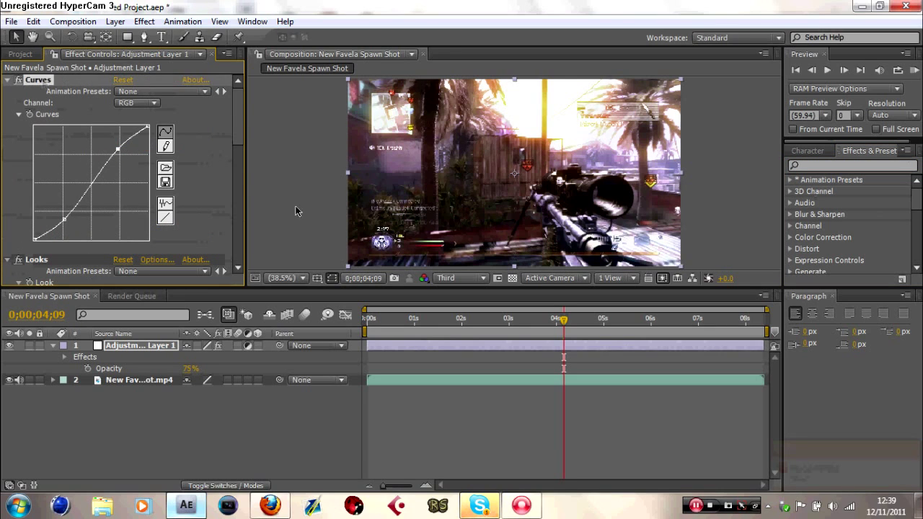
Step: Move the current time to 0;00;03;31 and search the effects for 'jitter'
left_click(533, 320)
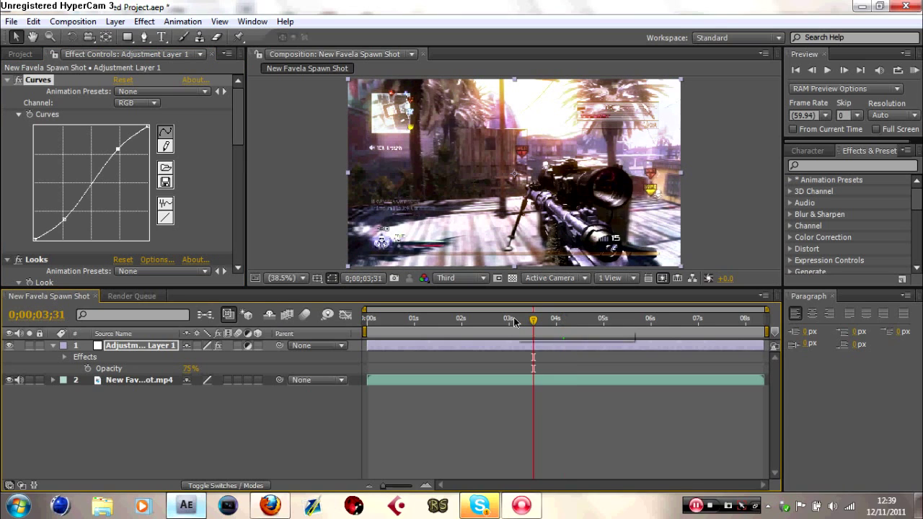
left_click(852, 165)
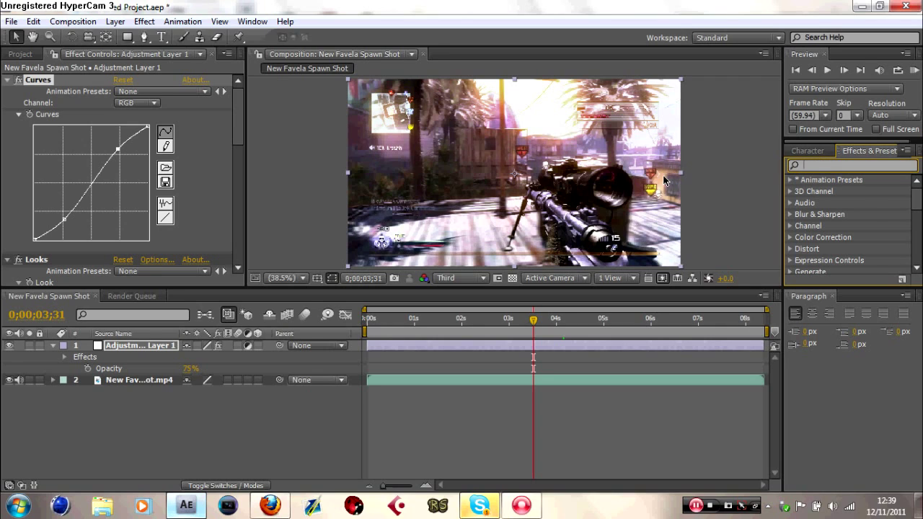
type("jitter")
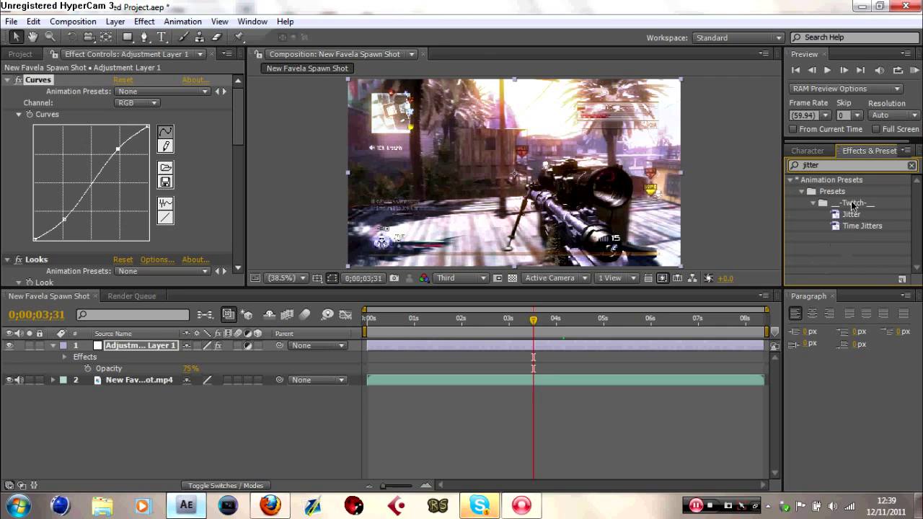
Step: Apply the Twitch Jitter preset to the adjustment layer and preview at 0;00;02;15
left_click(847, 216)
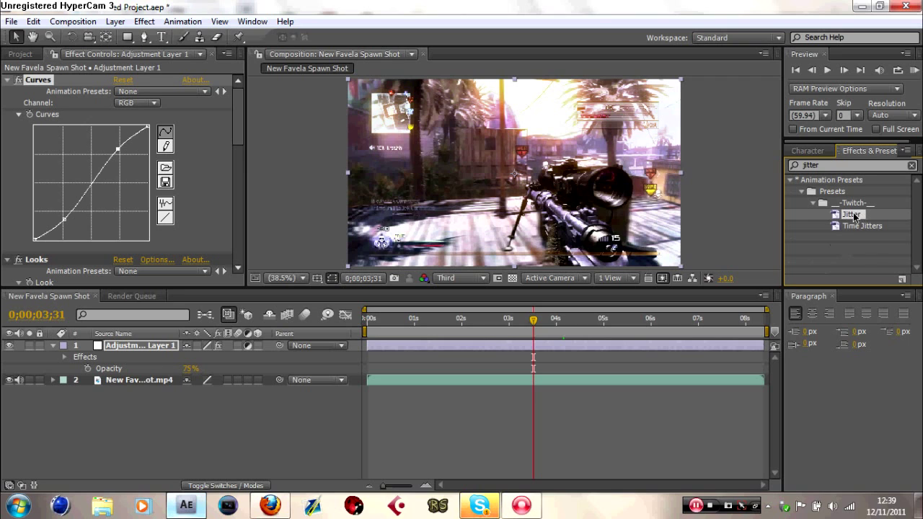
left_click_drag(854, 217, 552, 189)
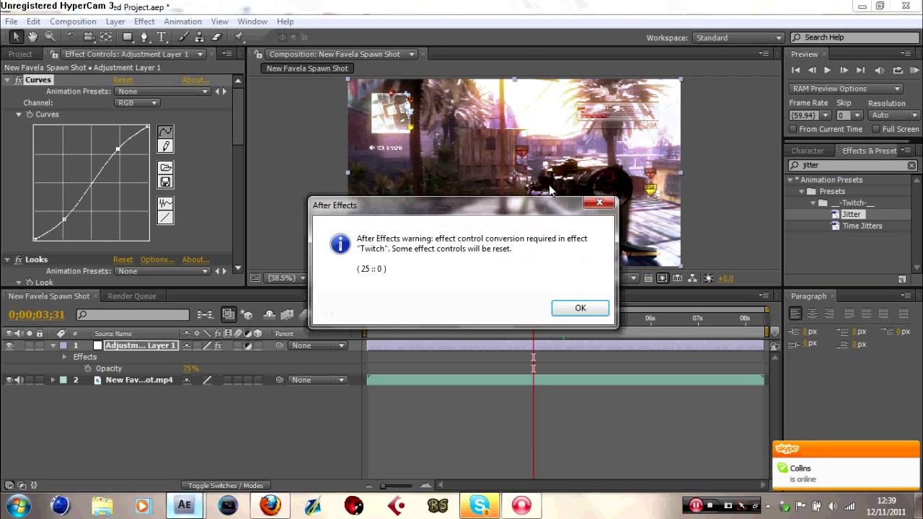
key("Return")
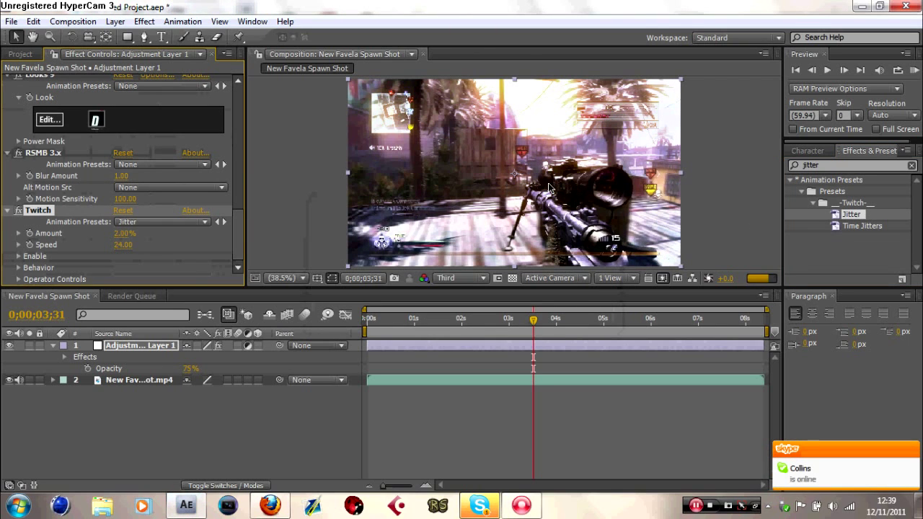
left_click(508, 319)
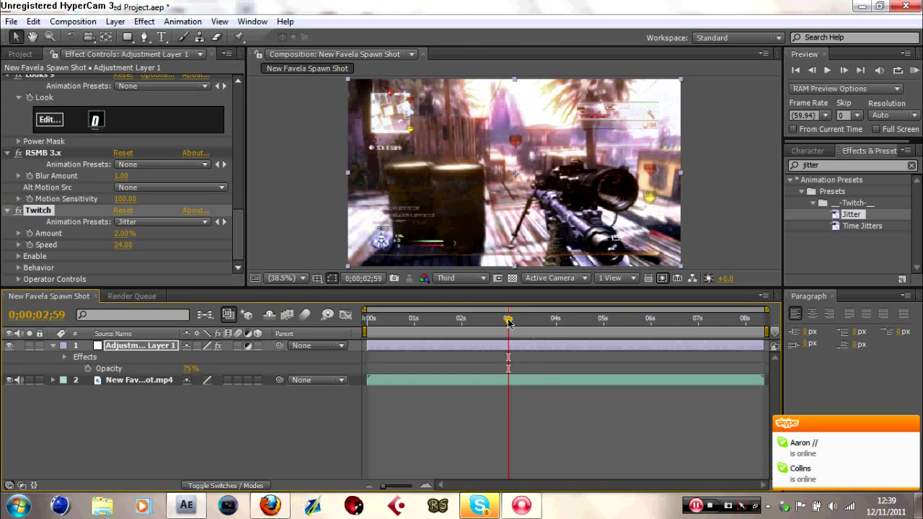
left_click(473, 323)
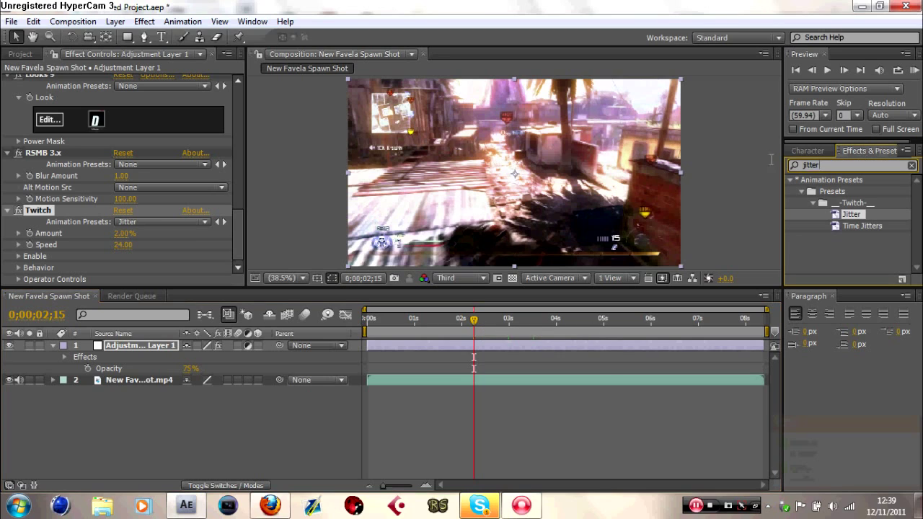
Step: Clear the jitter search and select both the adjustment layer and the gameplay video layer
left_click(911, 165)
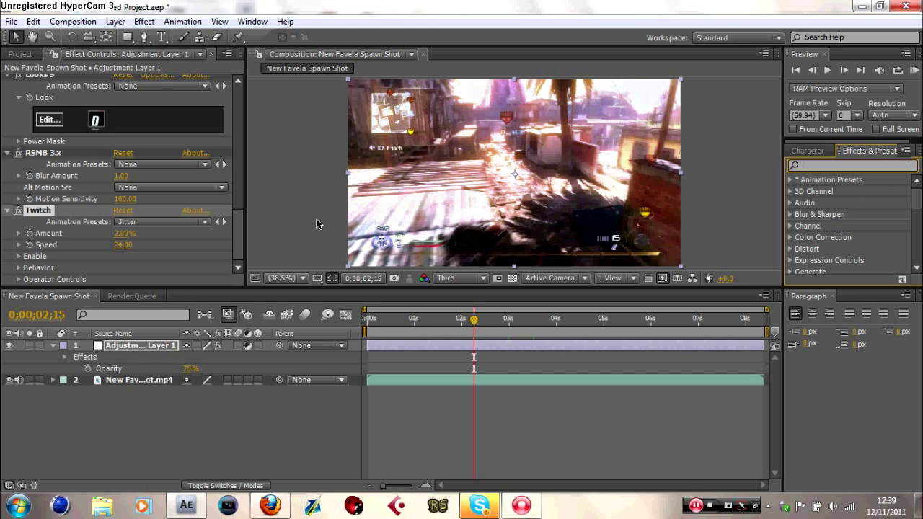
left_click(842, 164)
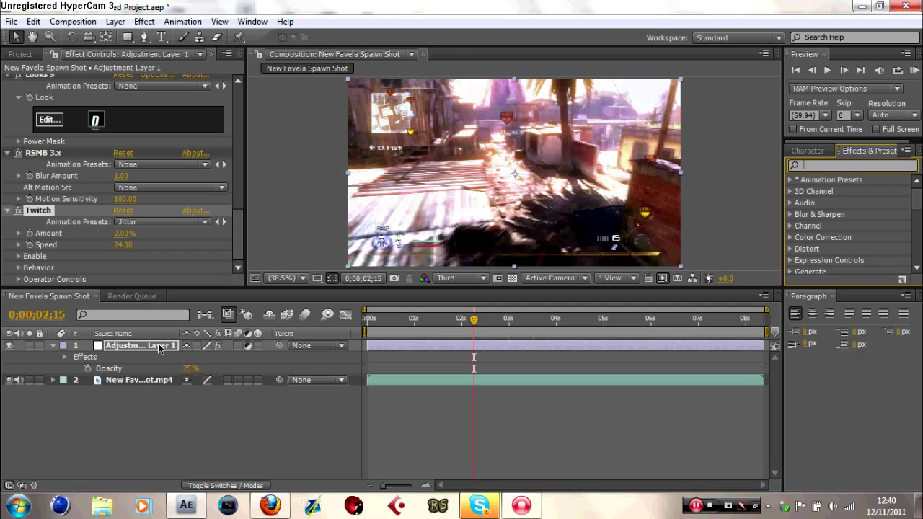
left_click(135, 346)
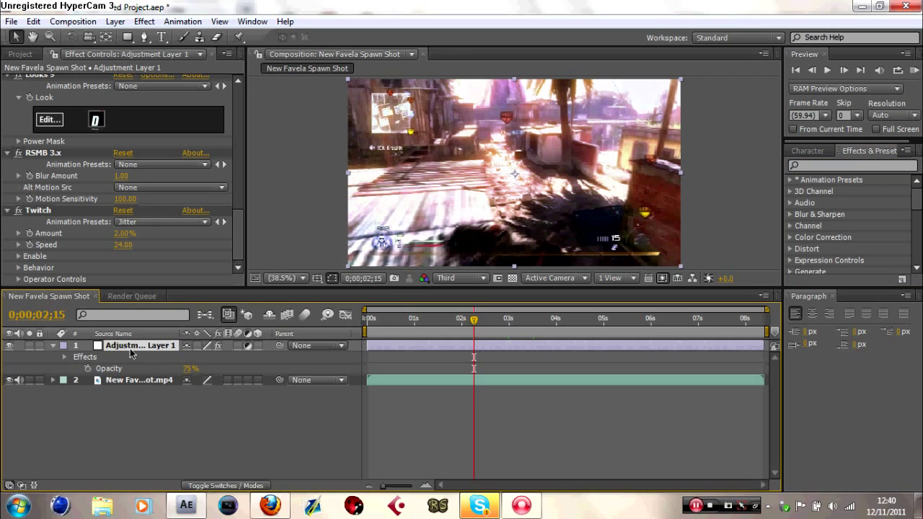
scroll(165, 275, "up", 8)
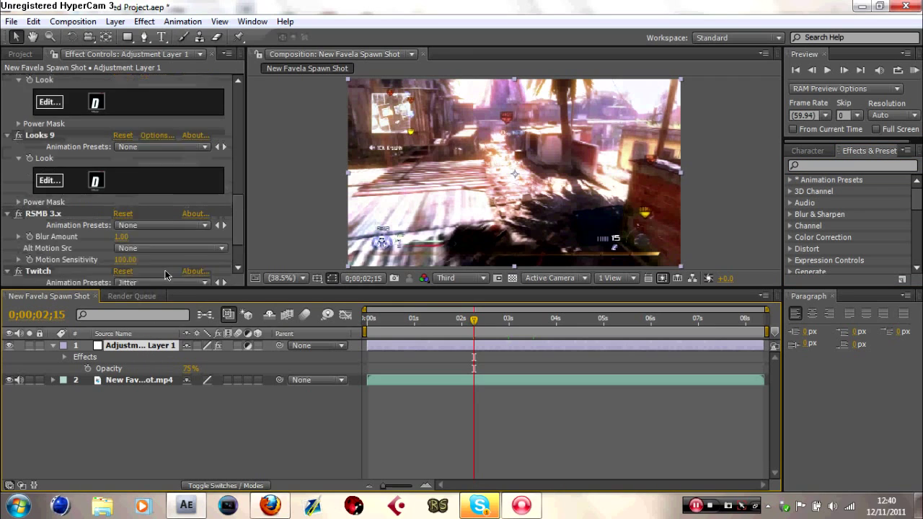
scroll(165, 274, "up", 4)
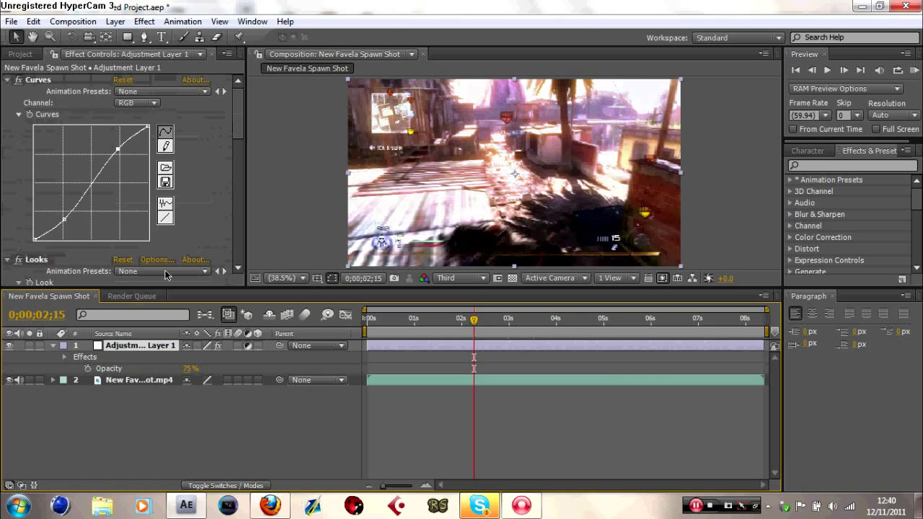
scroll(164, 275, "down", 10)
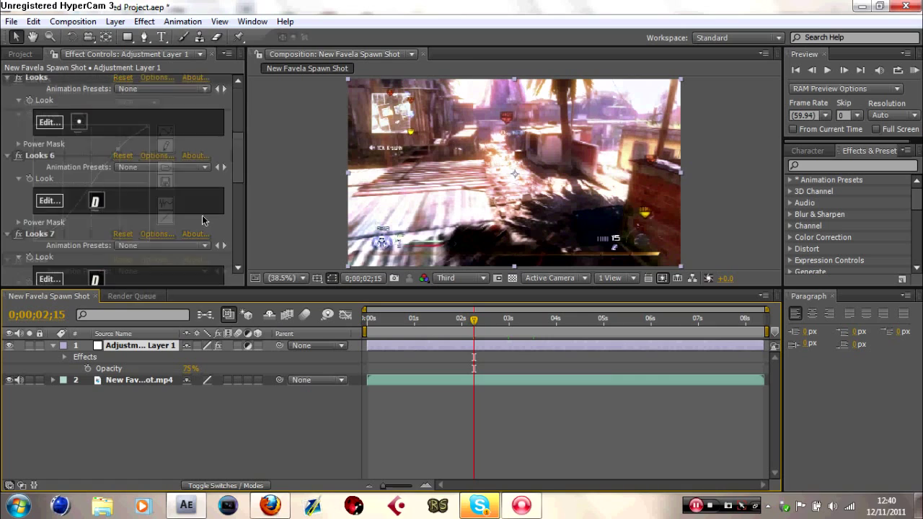
left_click(153, 382)
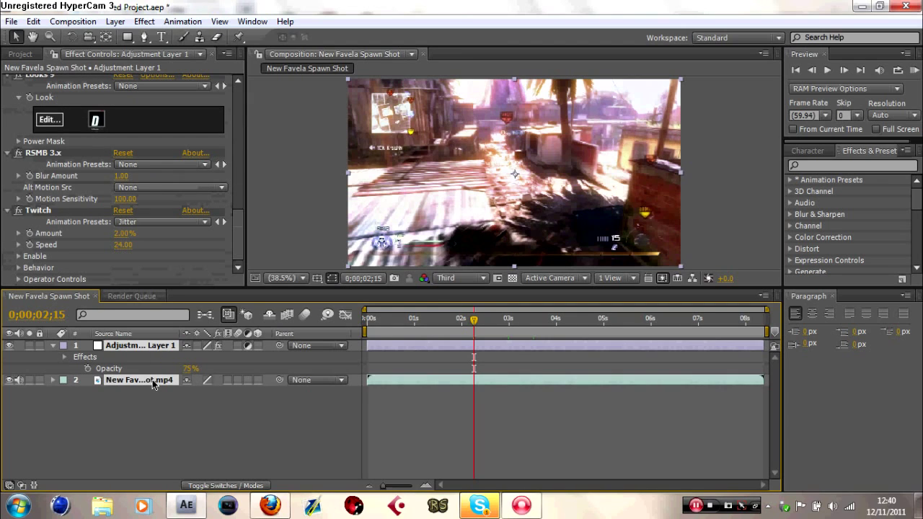
Step: Pre-compose the selected layers into Pre-comp 1
left_click(116, 22)
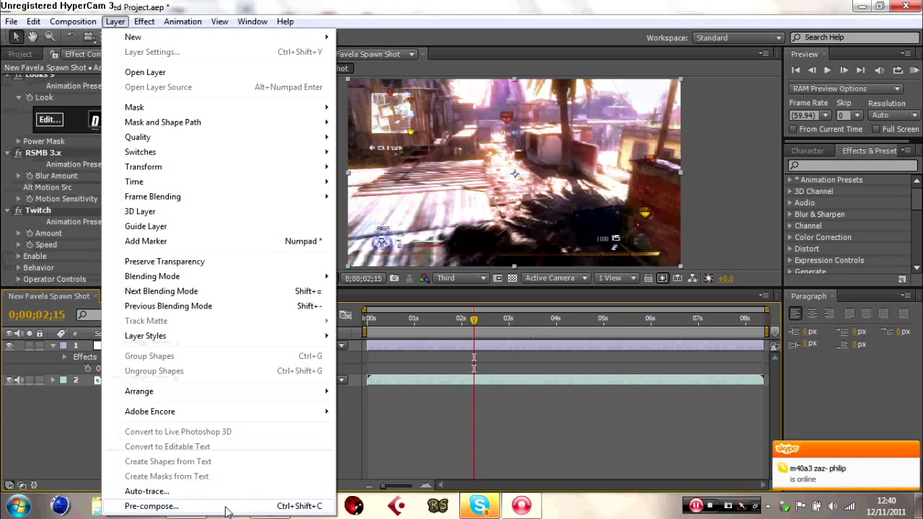
left_click(225, 507)
key("Return")
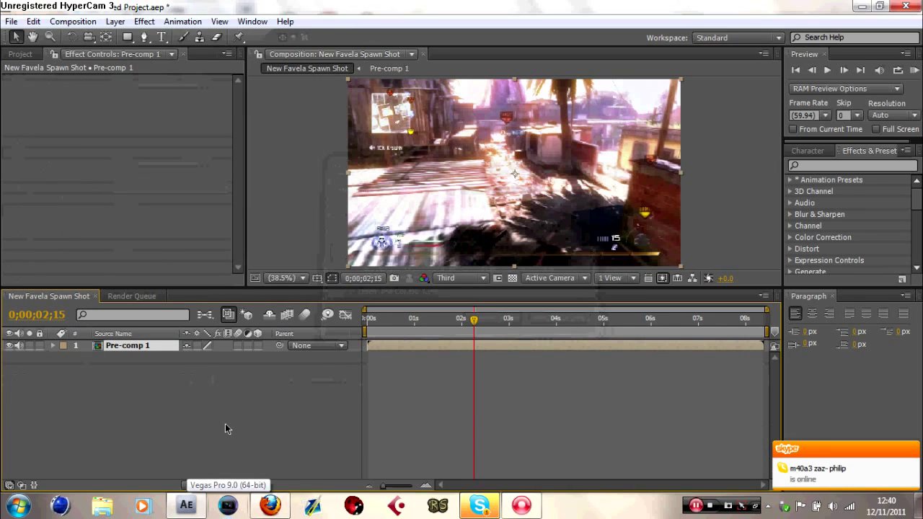
right_click(225, 426)
mouse_move(309, 363)
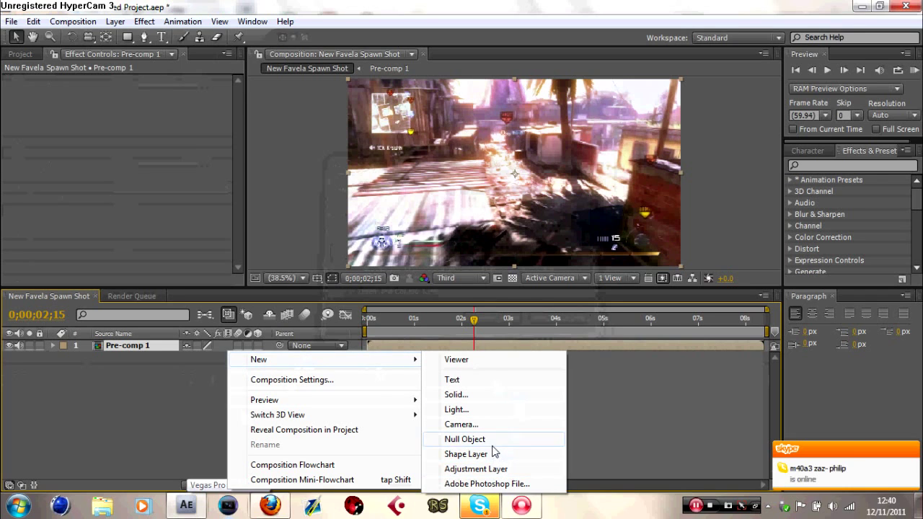
left_click(164, 365)
Step: Browse Pre-comp 1's layer context menu and close it without applying anything
right_click(159, 348)
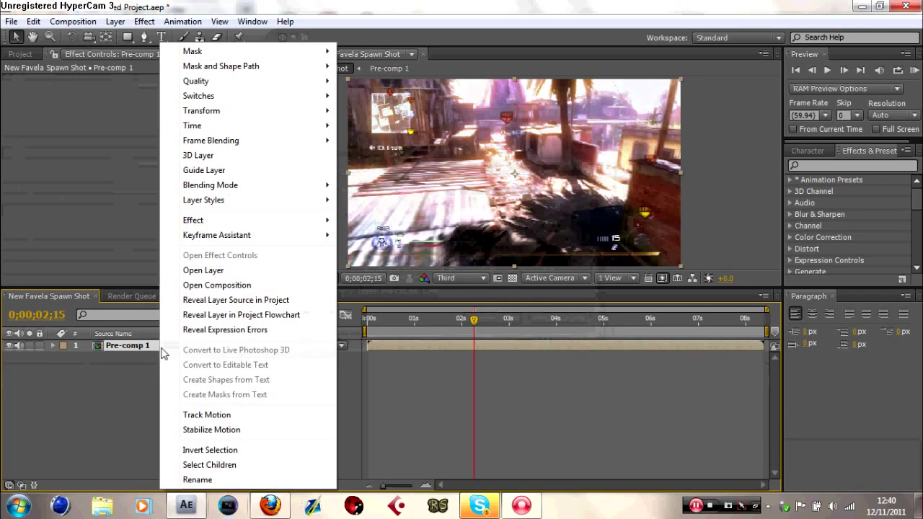
mouse_move(220, 126)
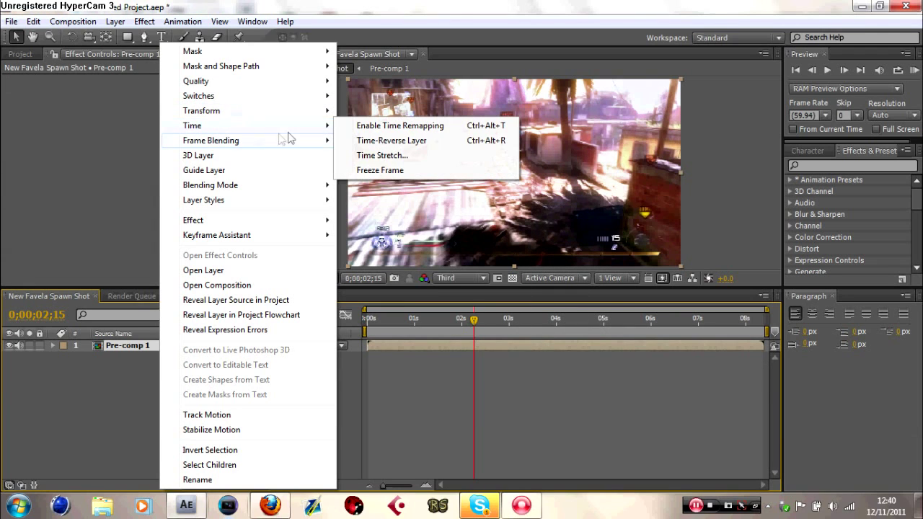
mouse_move(286, 149)
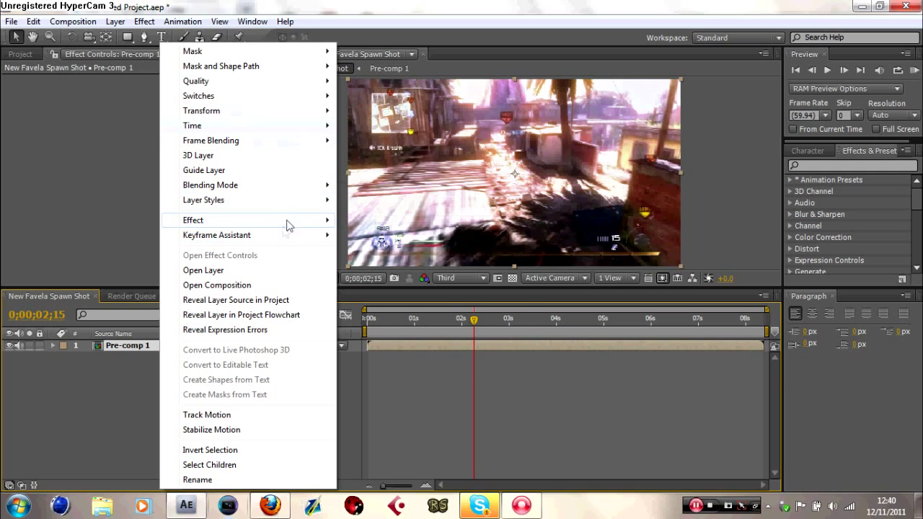
mouse_move(287, 223)
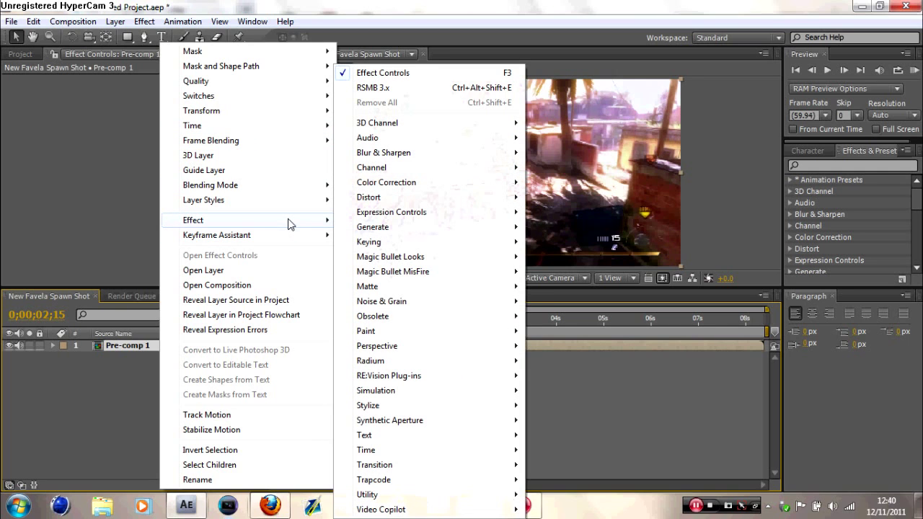
left_click(528, 364)
right_click(235, 362)
Step: Add a Null 1 object and a Camera 1 layer with default camera settings
mouse_move(287, 363)
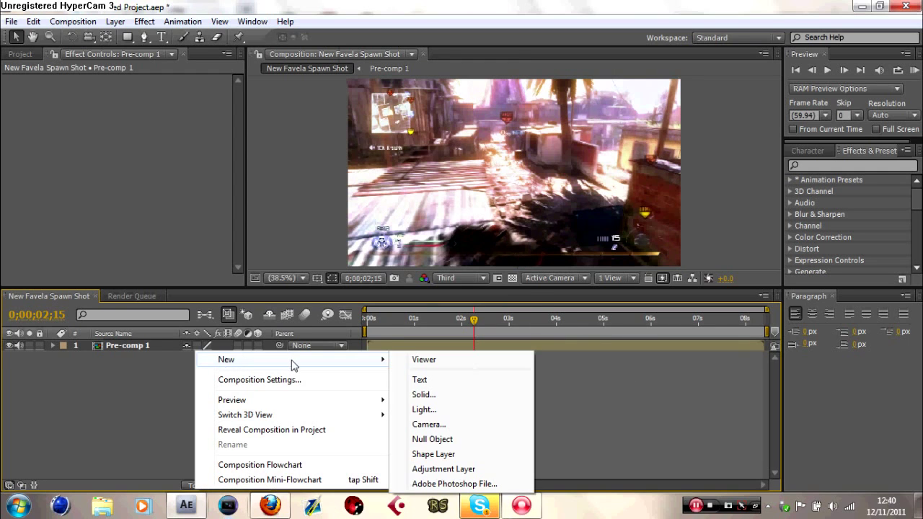
left_click(436, 439)
right_click(233, 390)
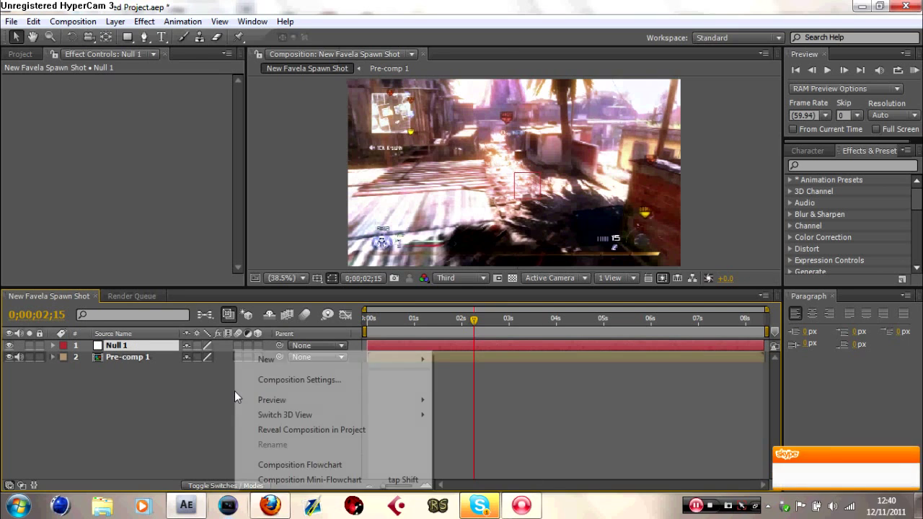
mouse_move(255, 364)
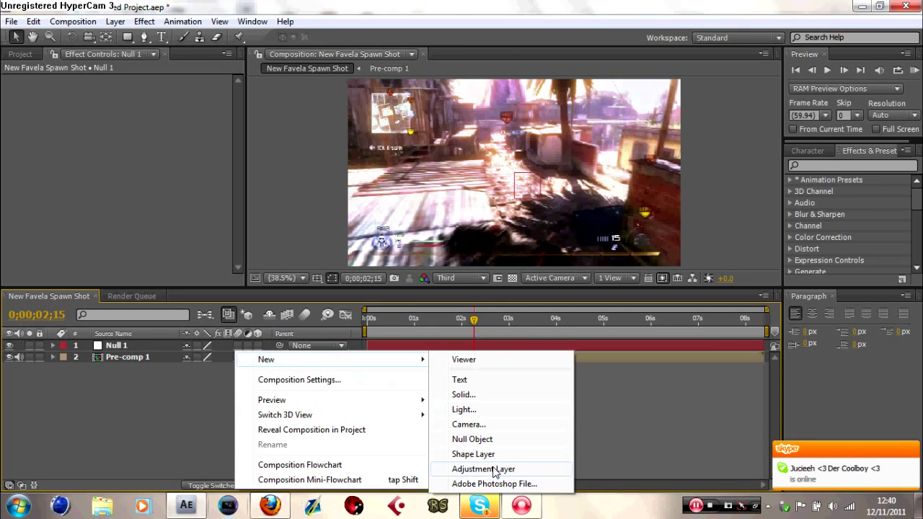
left_click(476, 426)
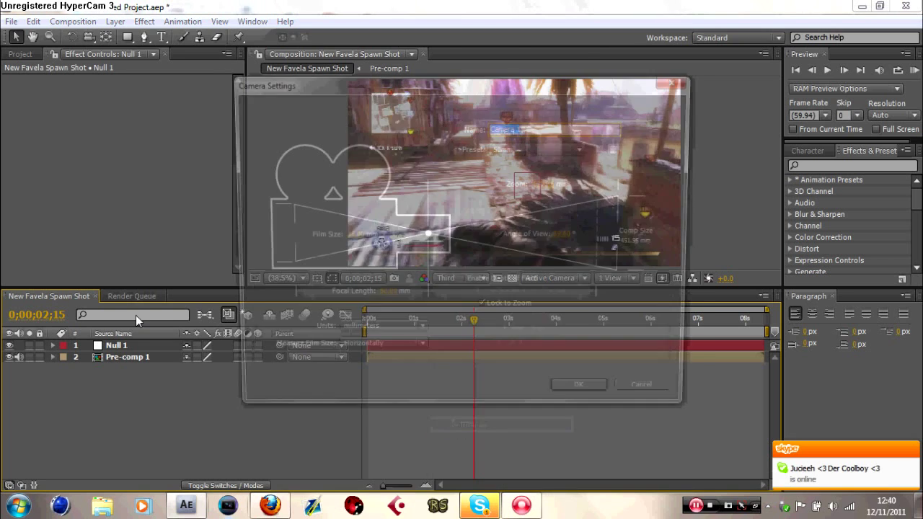
left_click(585, 397)
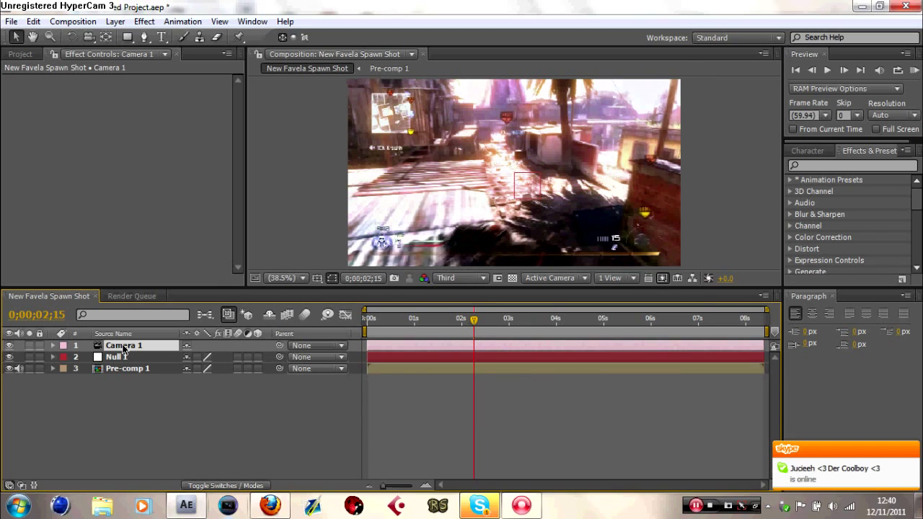
key("p")
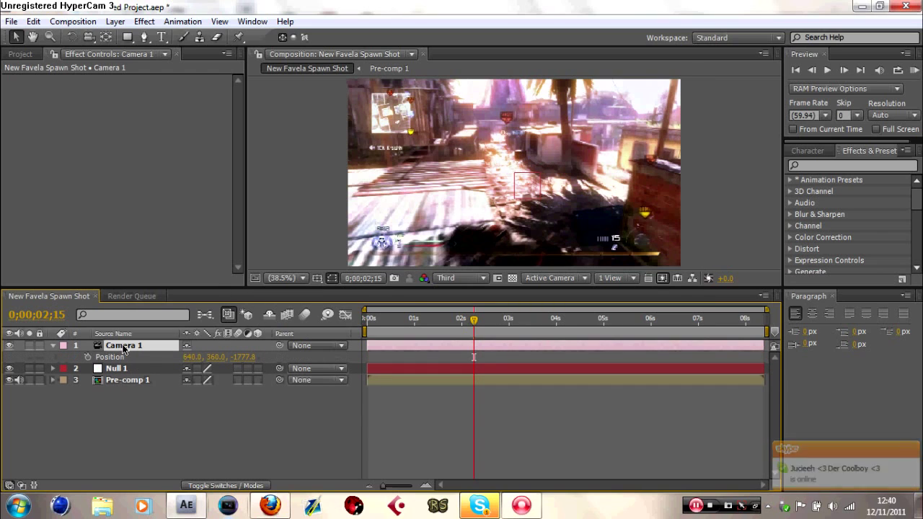
Step: Give Camera 1's Position the expression wiggle(1,30)
left_click(88, 357)
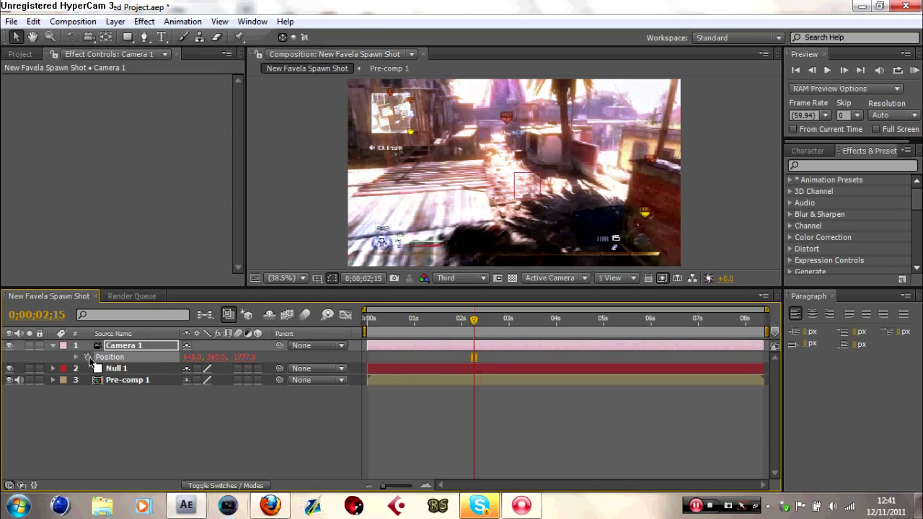
left_click(88, 358, "alt")
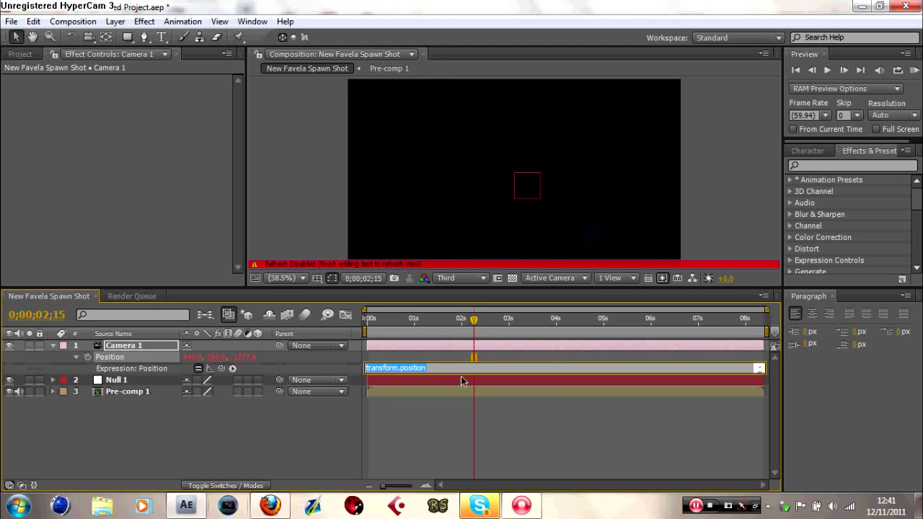
type("wig")
key("BackSpace")
key("BackSpace")
key("BackSpace")
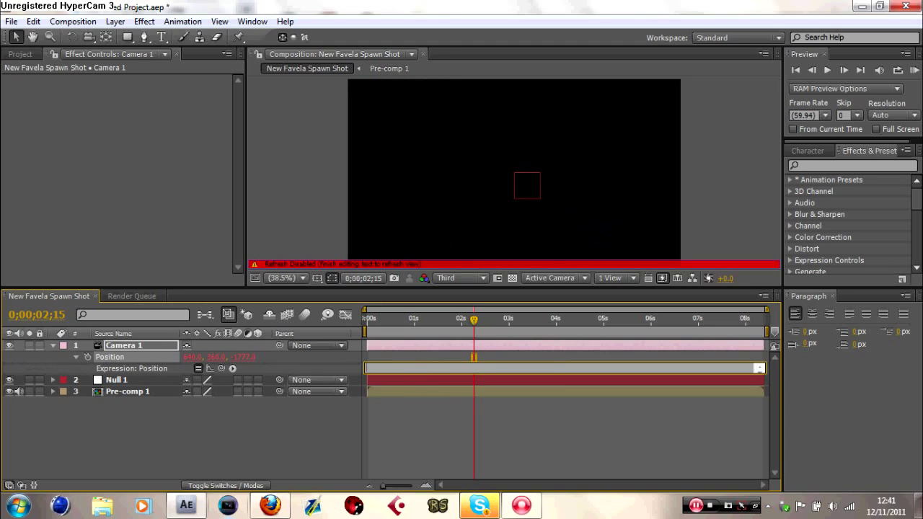
type("wiggle (")
type(" 1,")
type("1,3")
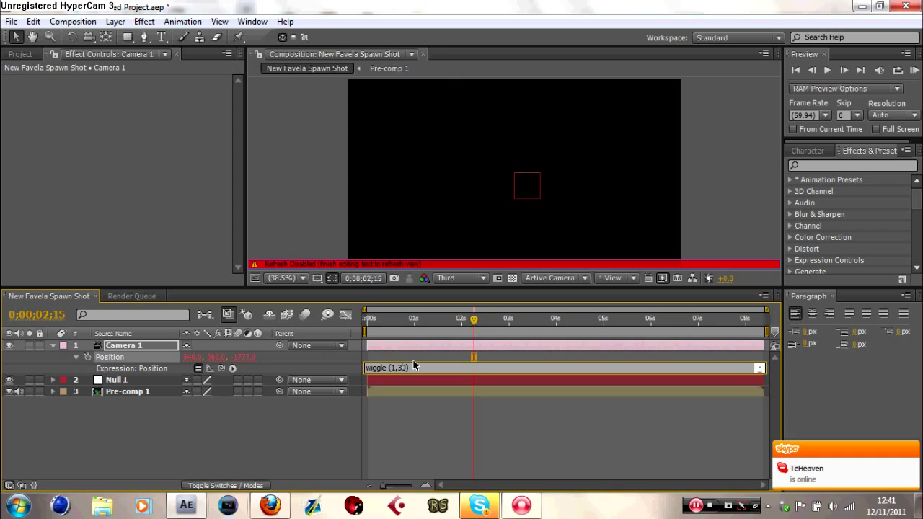
key("BackSpace")
type("0")
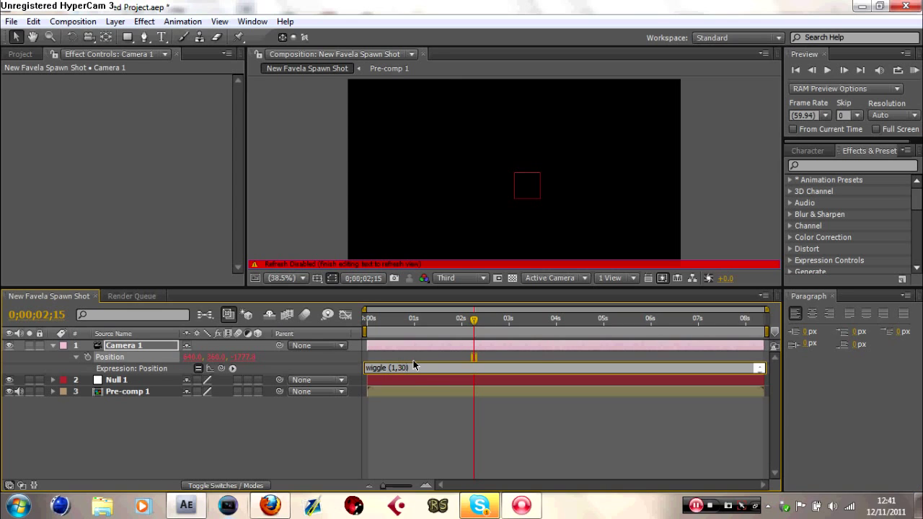
left_click(414, 424)
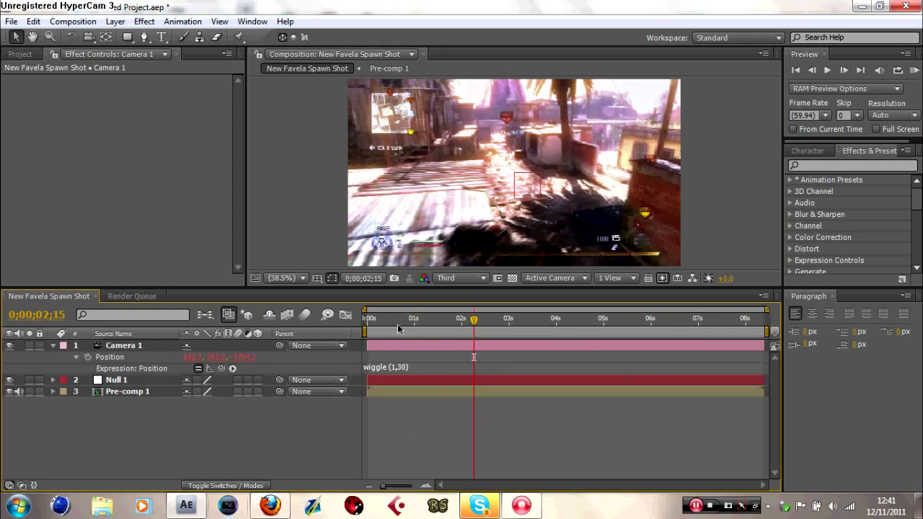
Step: Parent Null 1 to Camera 1
left_click(162, 346)
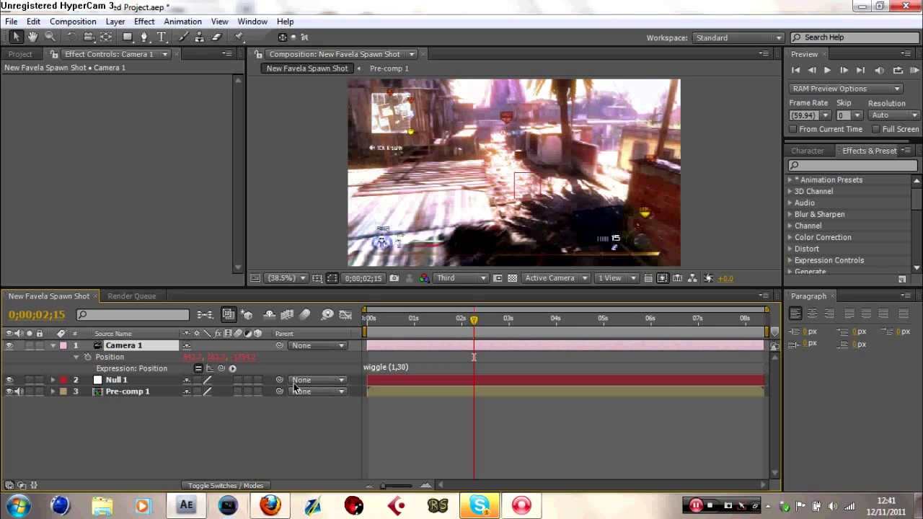
left_click_drag(279, 380, 149, 344)
left_click(124, 382)
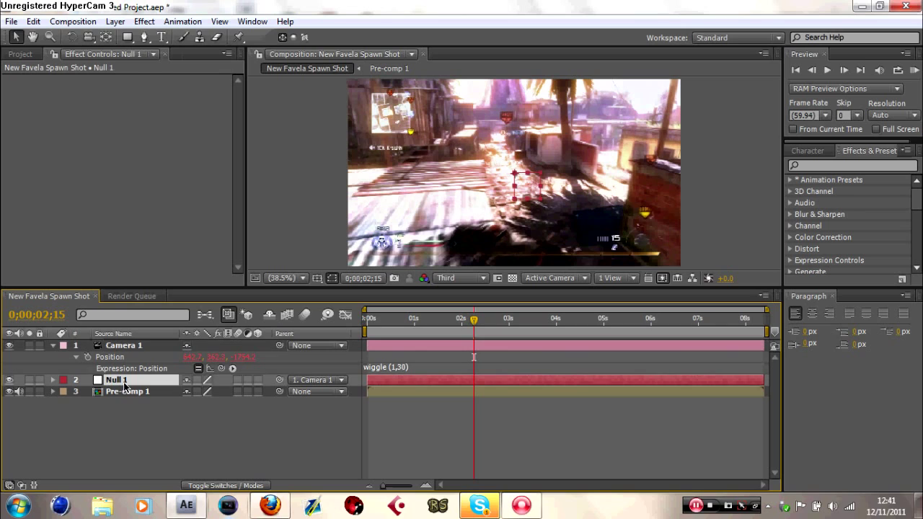
left_click(135, 345)
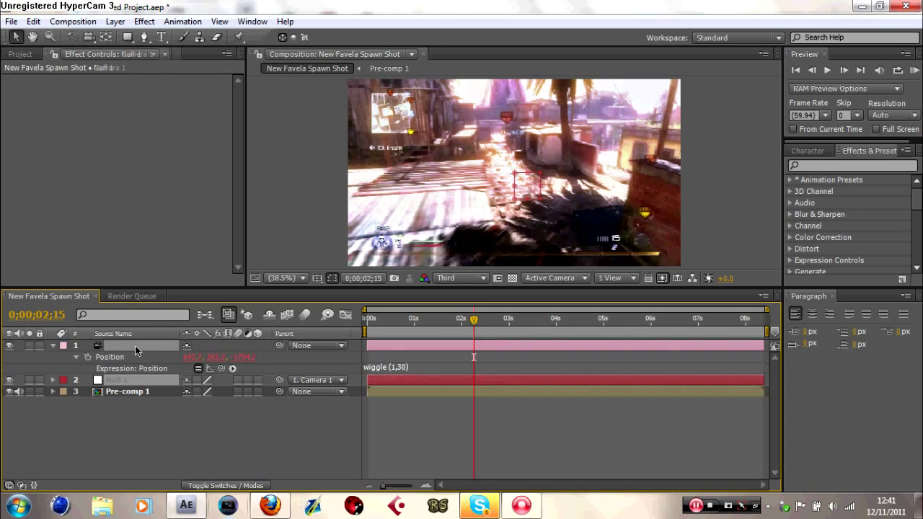
key("ctrl+Down")
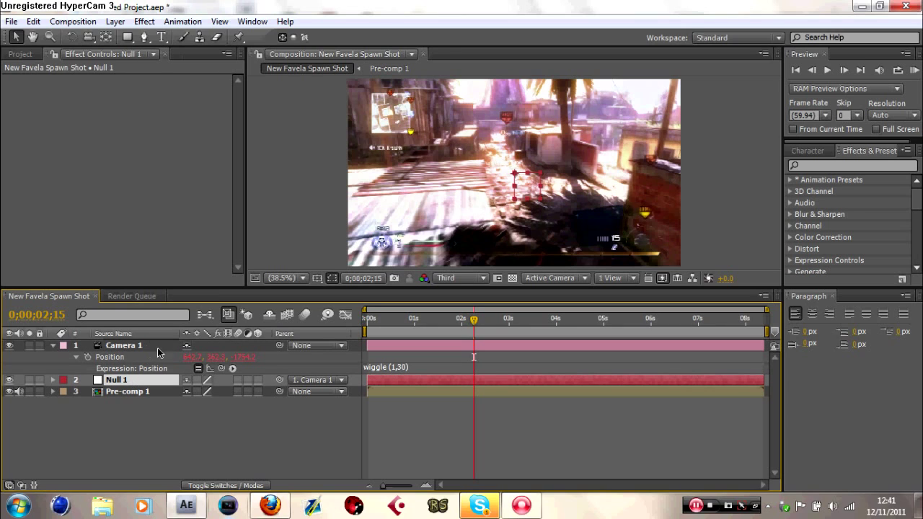
Step: Parent Pre-comp 1 to Null 1 and scrub near the 2-second mark to preview the shake
left_click_drag(279, 391, 140, 393)
left_click(140, 393)
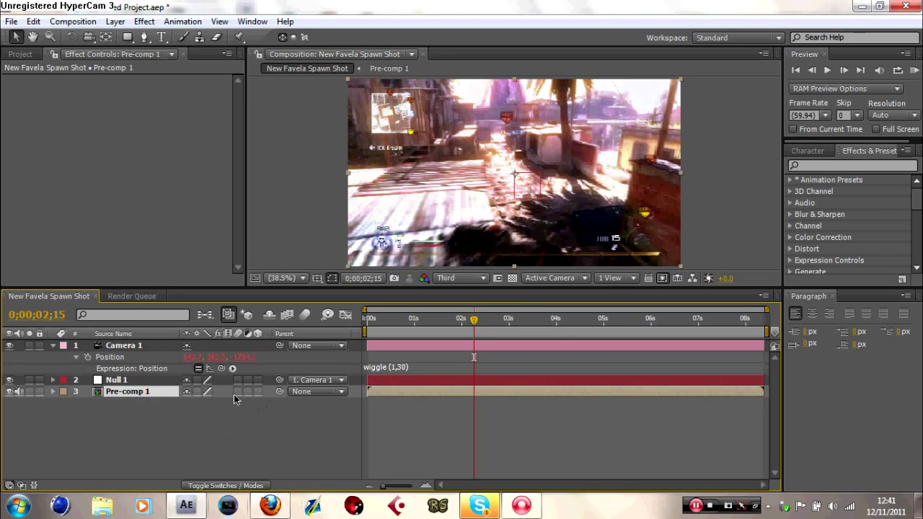
left_click(145, 383)
left_click_drag(281, 390, 124, 381)
left_click(128, 349)
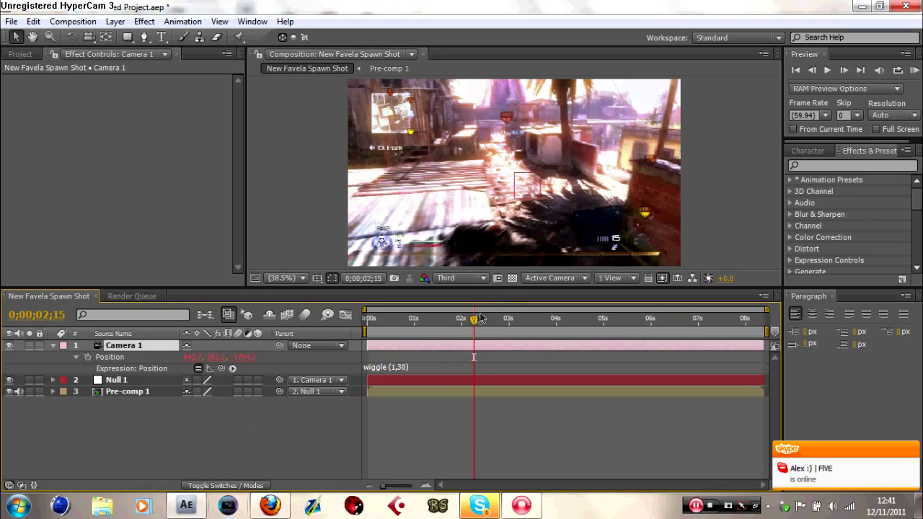
left_click_drag(481, 319, 458, 320)
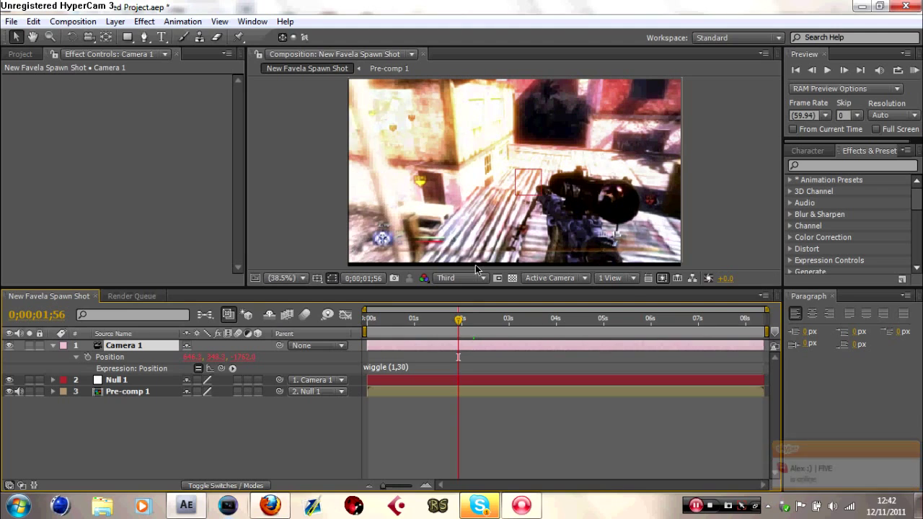
left_click(475, 265)
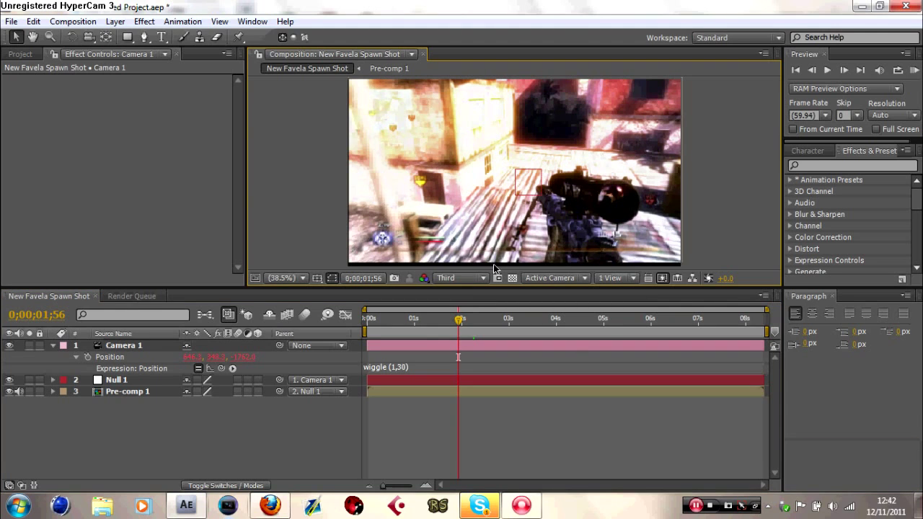
left_click(132, 393)
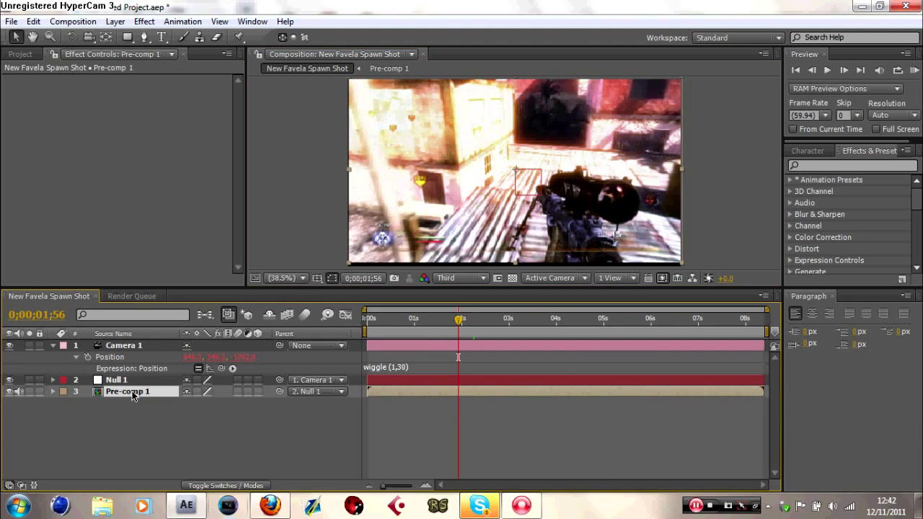
Step: Scale Pre-comp 1 to 105%, check the shake from 01;06 to 05;42, then select Camera 1
key("s")
left_click_drag(204, 402, 212, 403)
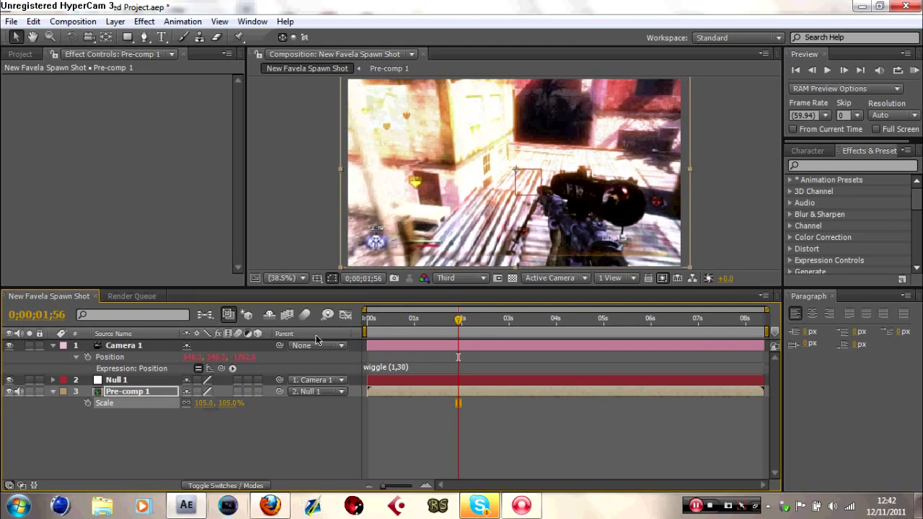
left_click(419, 319)
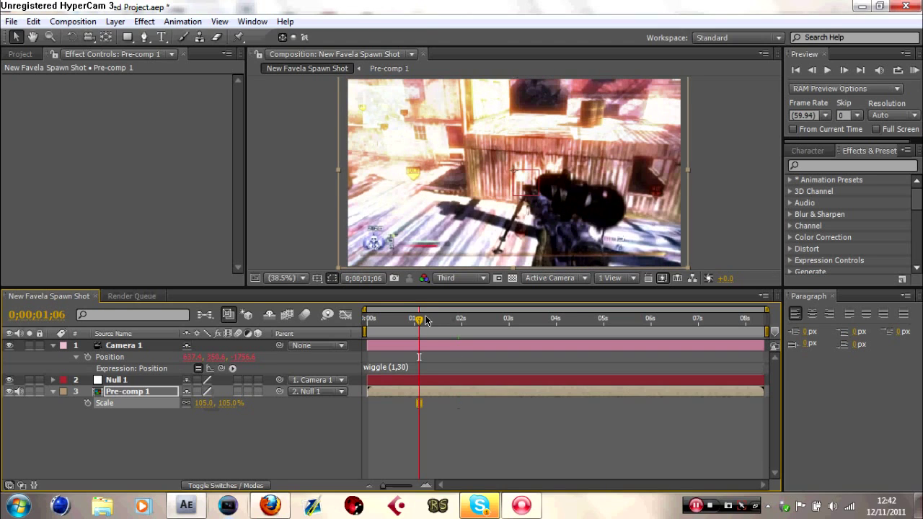
left_click(426, 319)
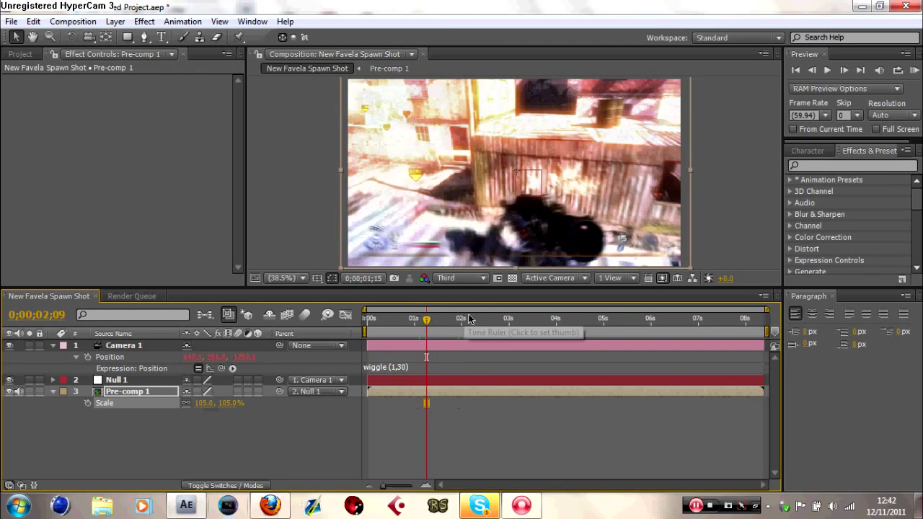
left_click(470, 319)
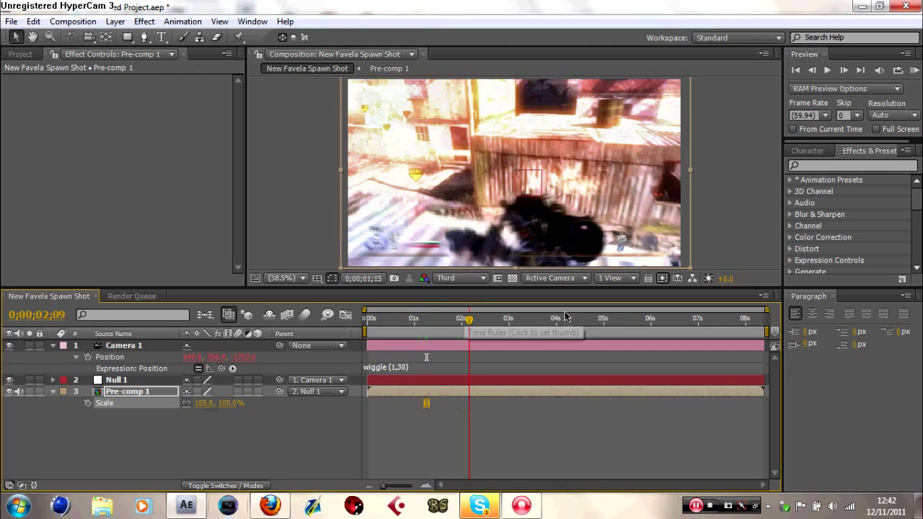
left_click(522, 321)
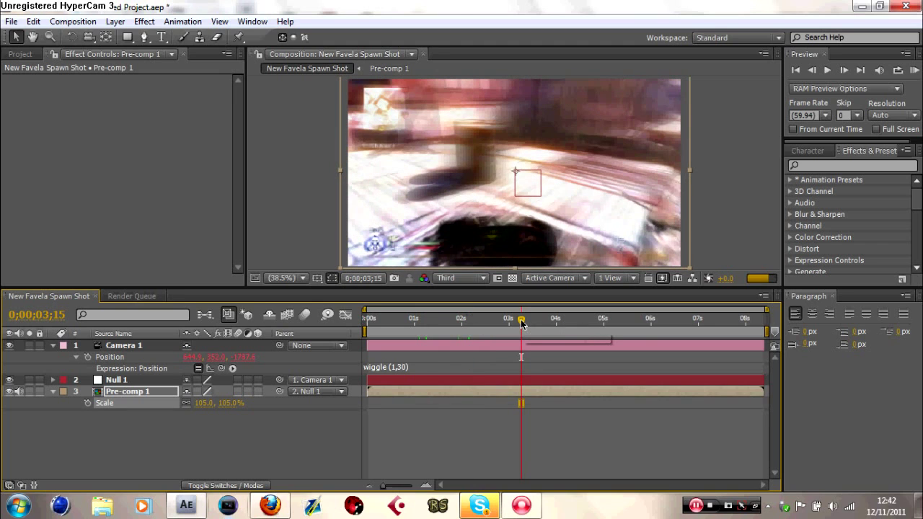
left_click(579, 321)
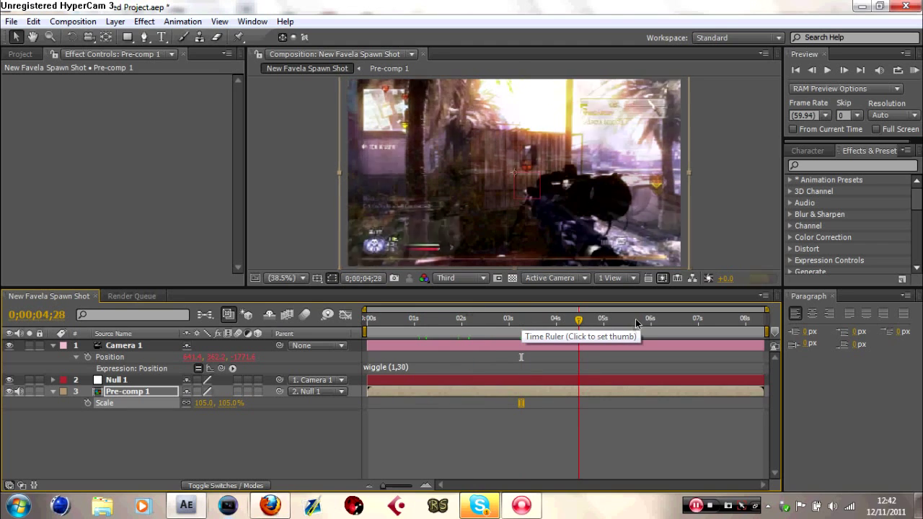
left_click(636, 323)
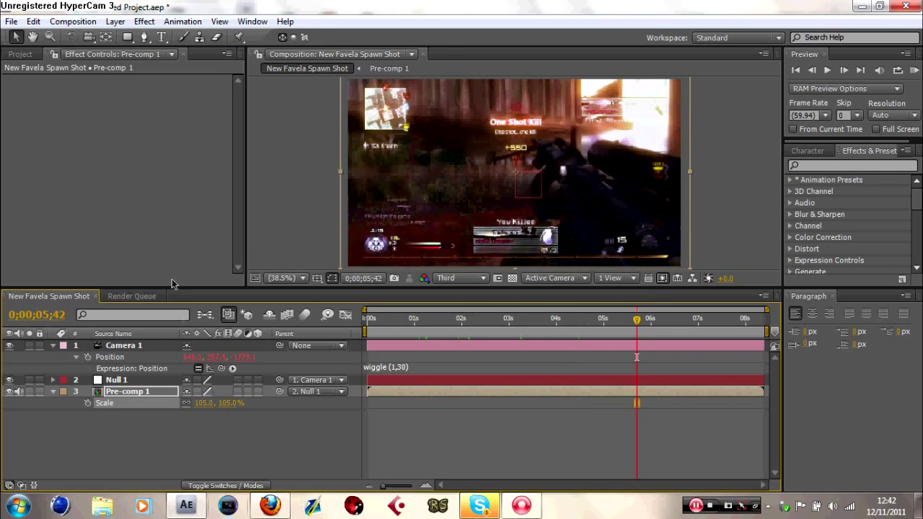
left_click(147, 346)
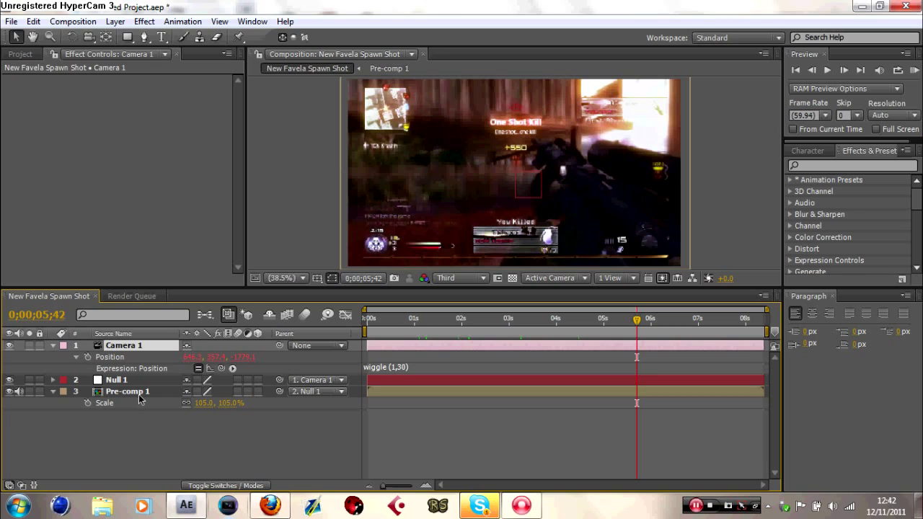
left_click(144, 391, "shift")
left_click(229, 442)
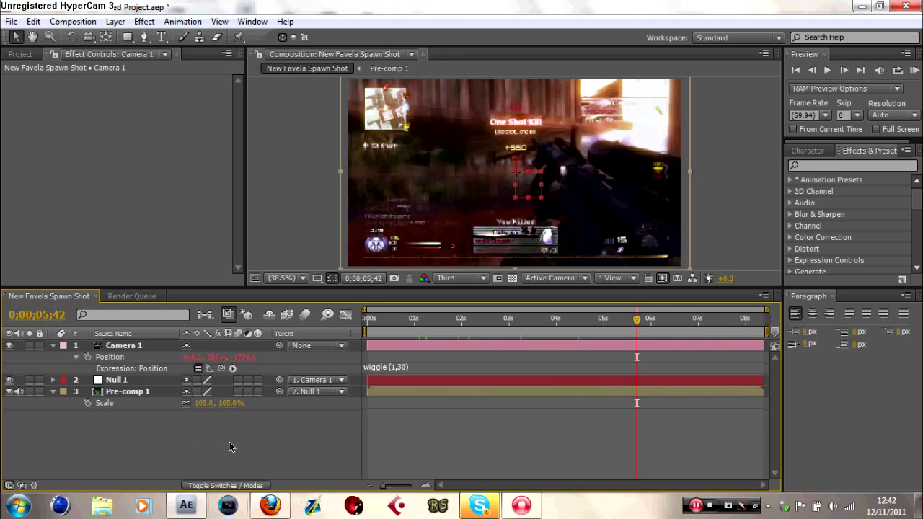
left_click(131, 351)
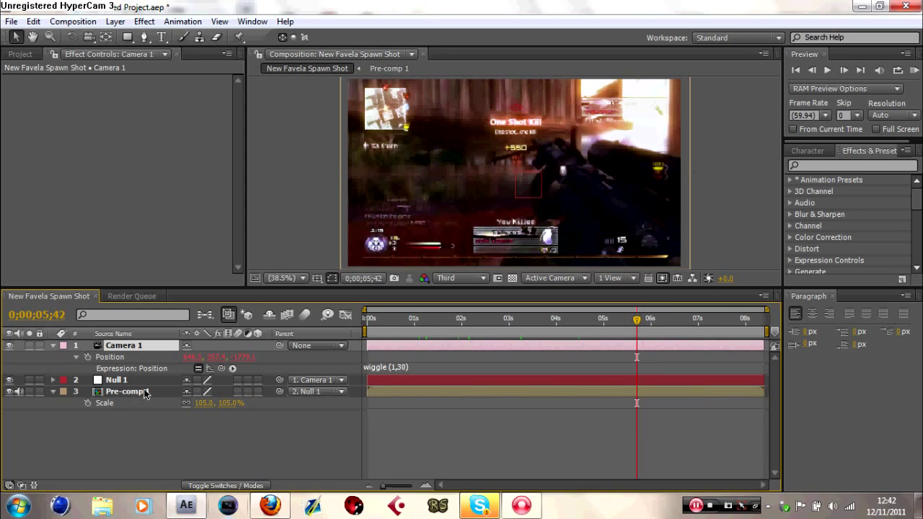
left_click(145, 391, "shift")
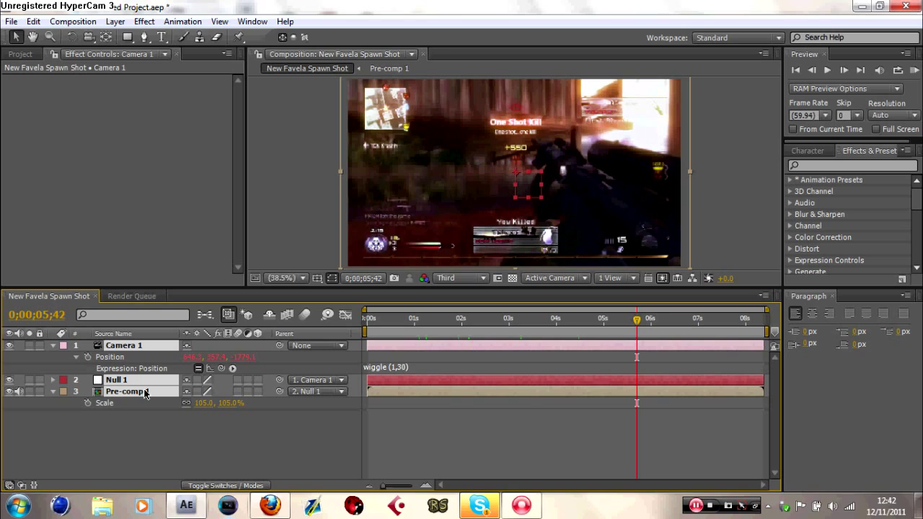
left_click(238, 443)
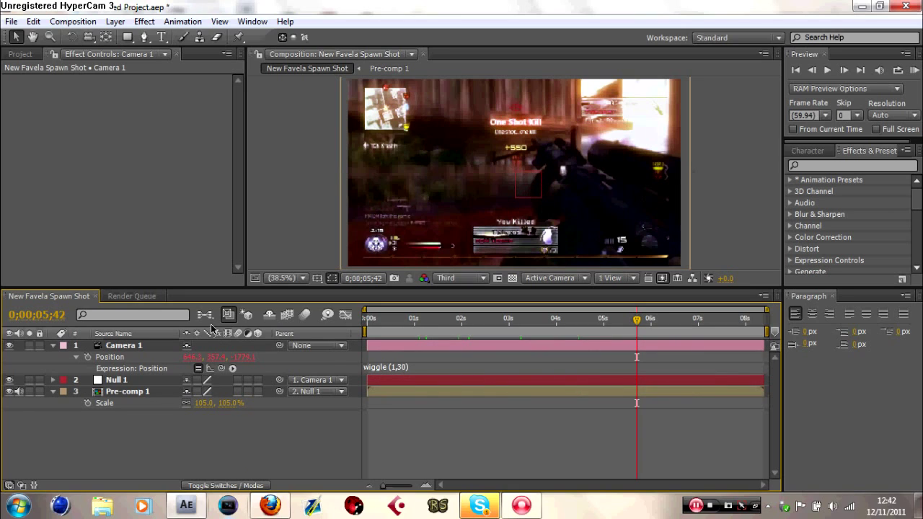
left_click(132, 394)
left_click(164, 424)
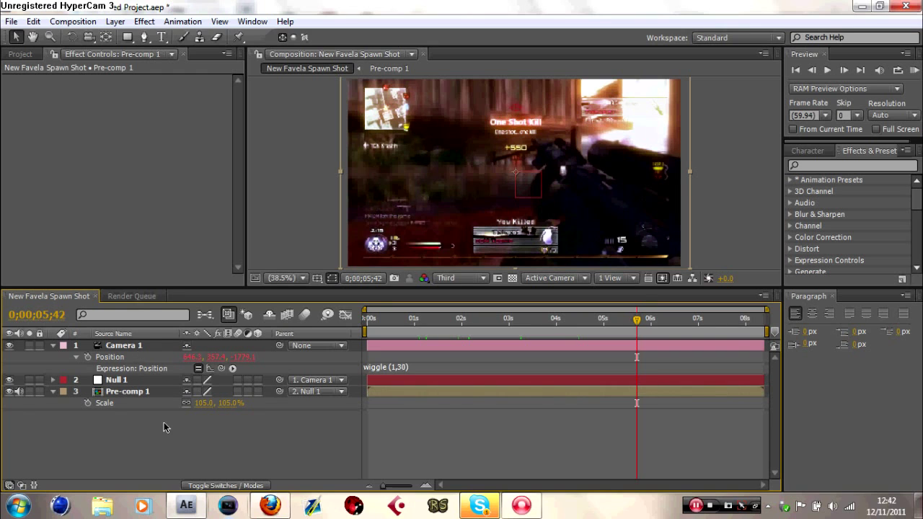
left_click(476, 505)
Step: View the top recent Skype chat, minimize Skype, and bring the Twitter profile in Firefox forward
left_click(81, 142)
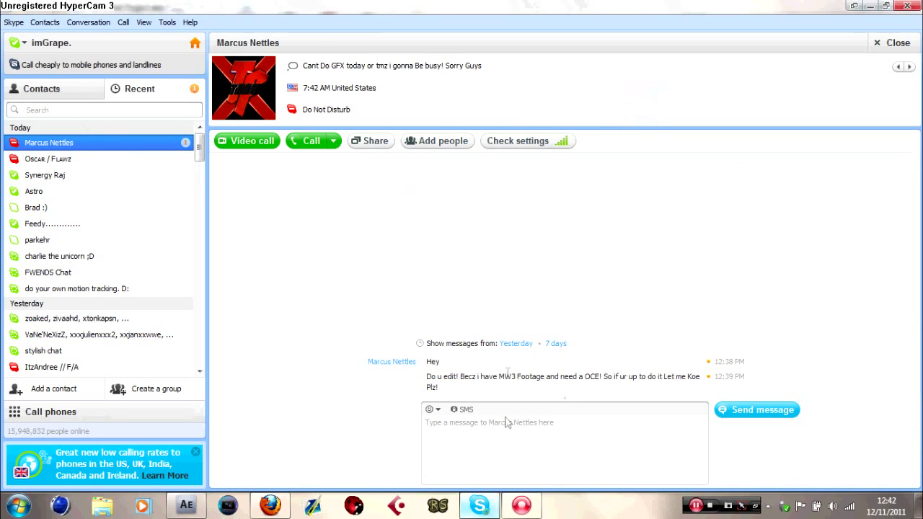
left_click(495, 503)
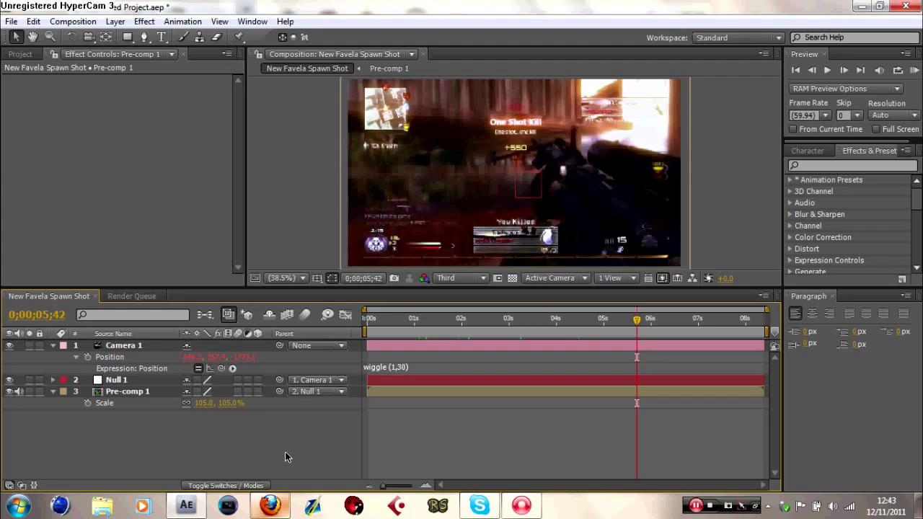
left_click(271, 506)
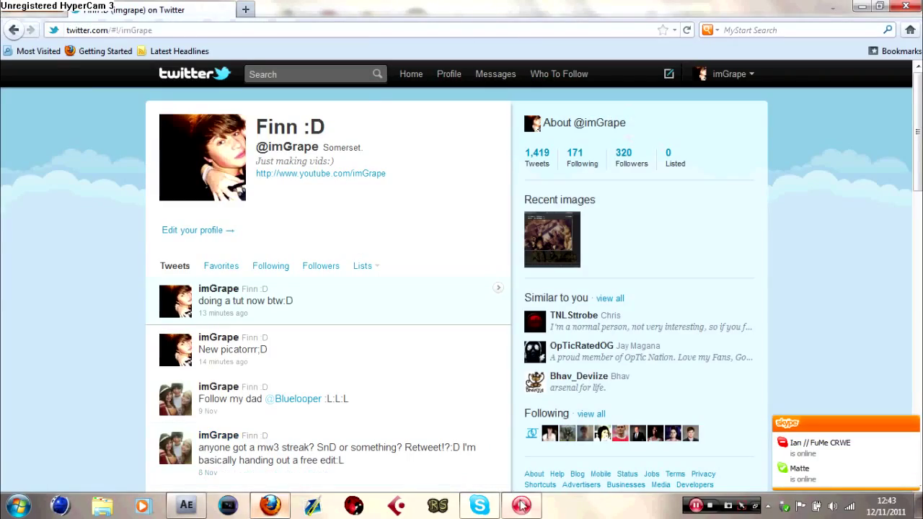